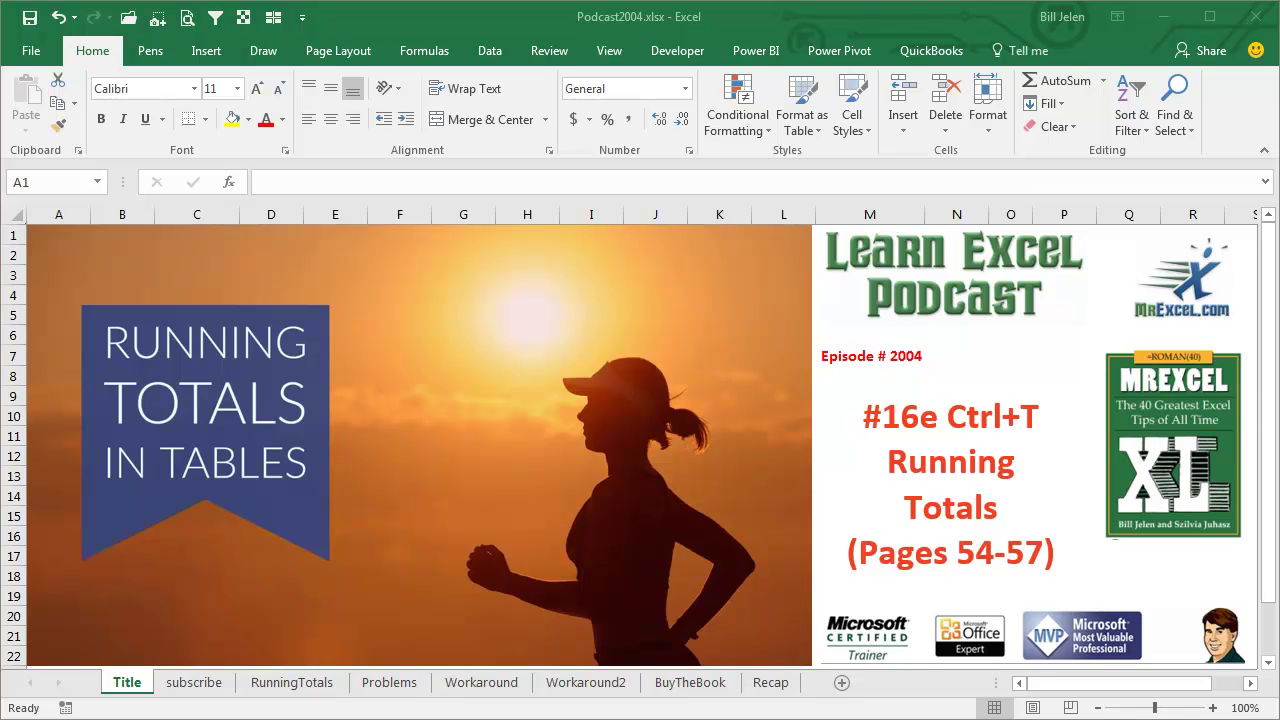
Step: Go from the subscribe sheet to RunningTotals, where all three methods reach 70
{"action": "left_click", "coordinate": [190, 684]}
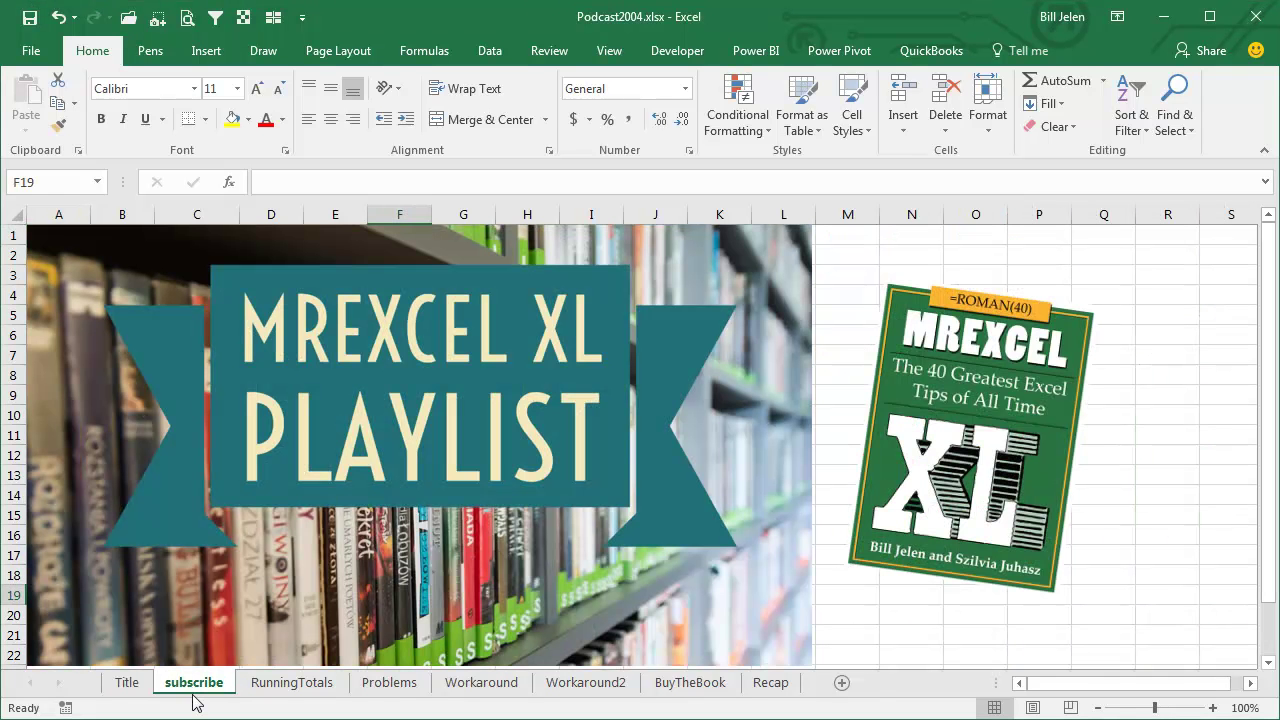
{"action": "left_click", "coordinate": [258, 687]}
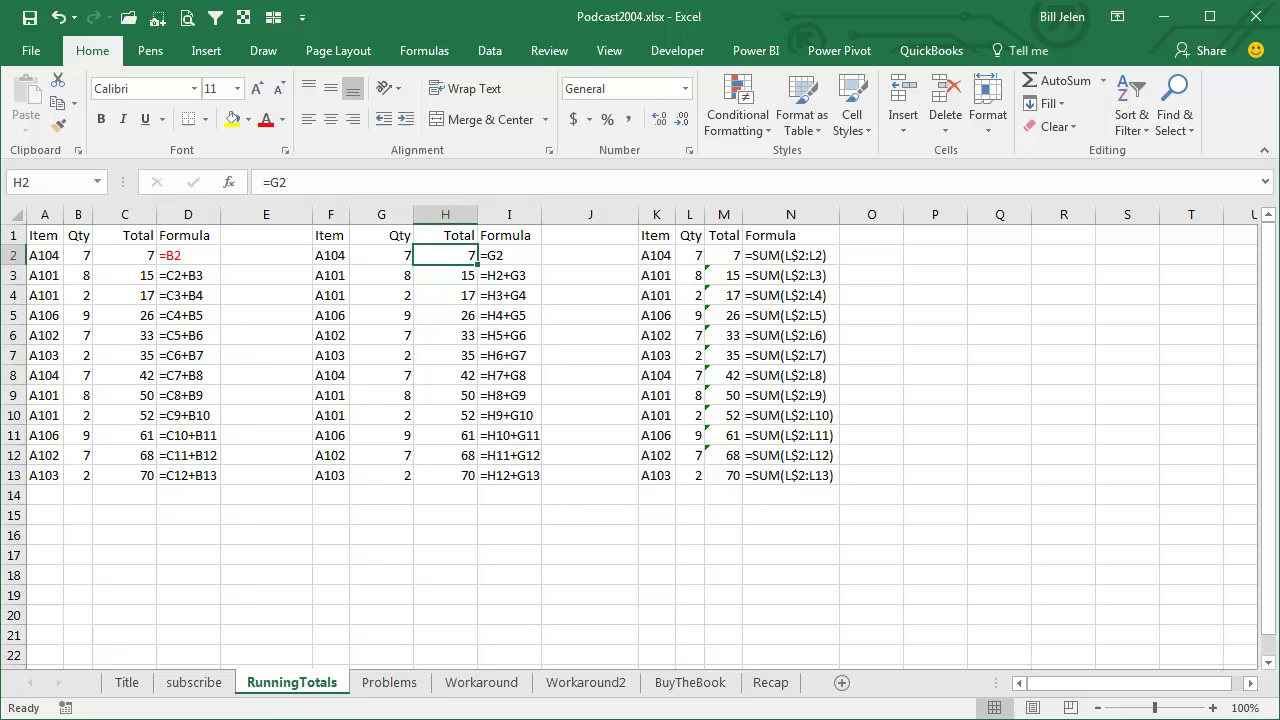
{"action": "left_click", "coordinate": [200, 255]}
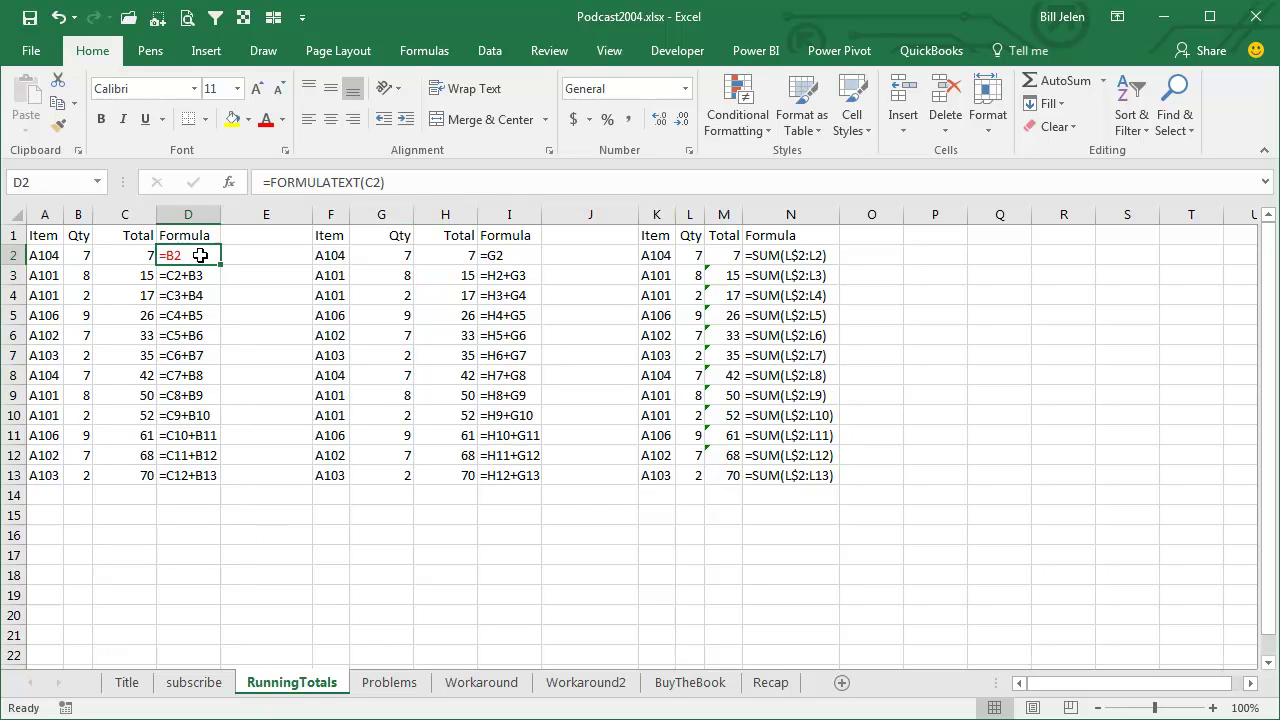
{"action": "left_click", "coordinate": [115, 259]}
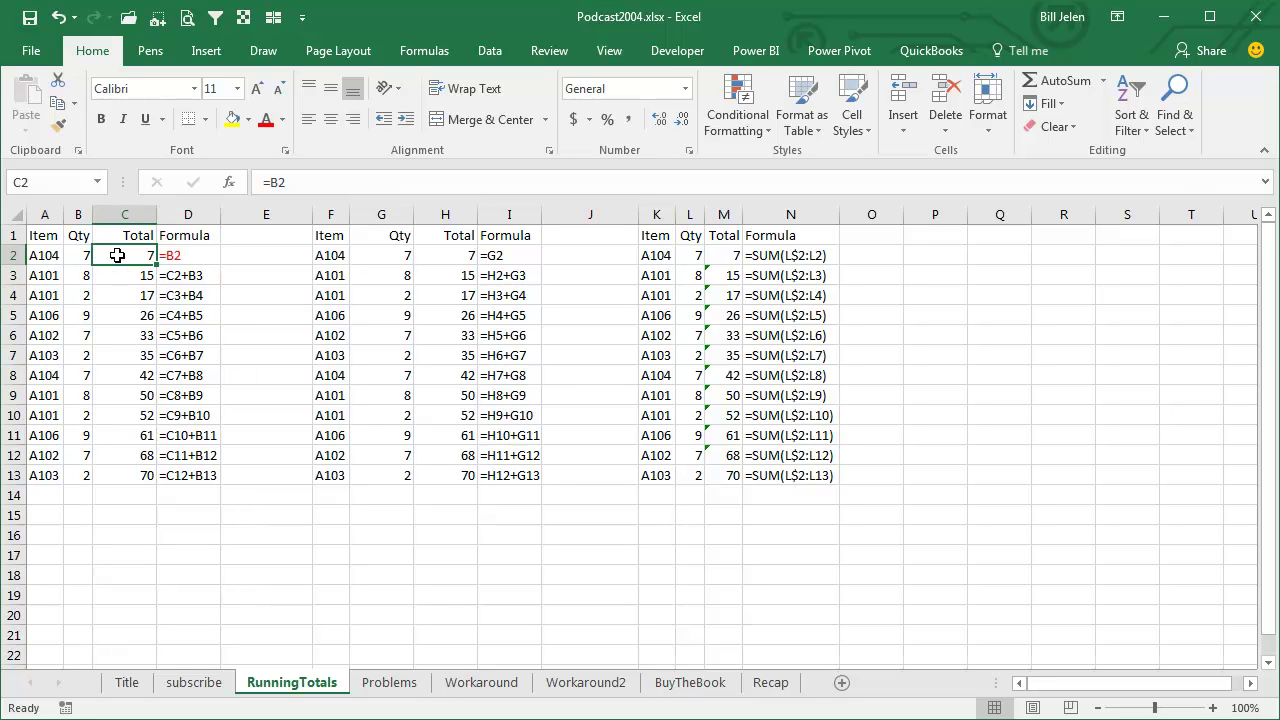
{"action": "left_click", "coordinate": [193, 256]}
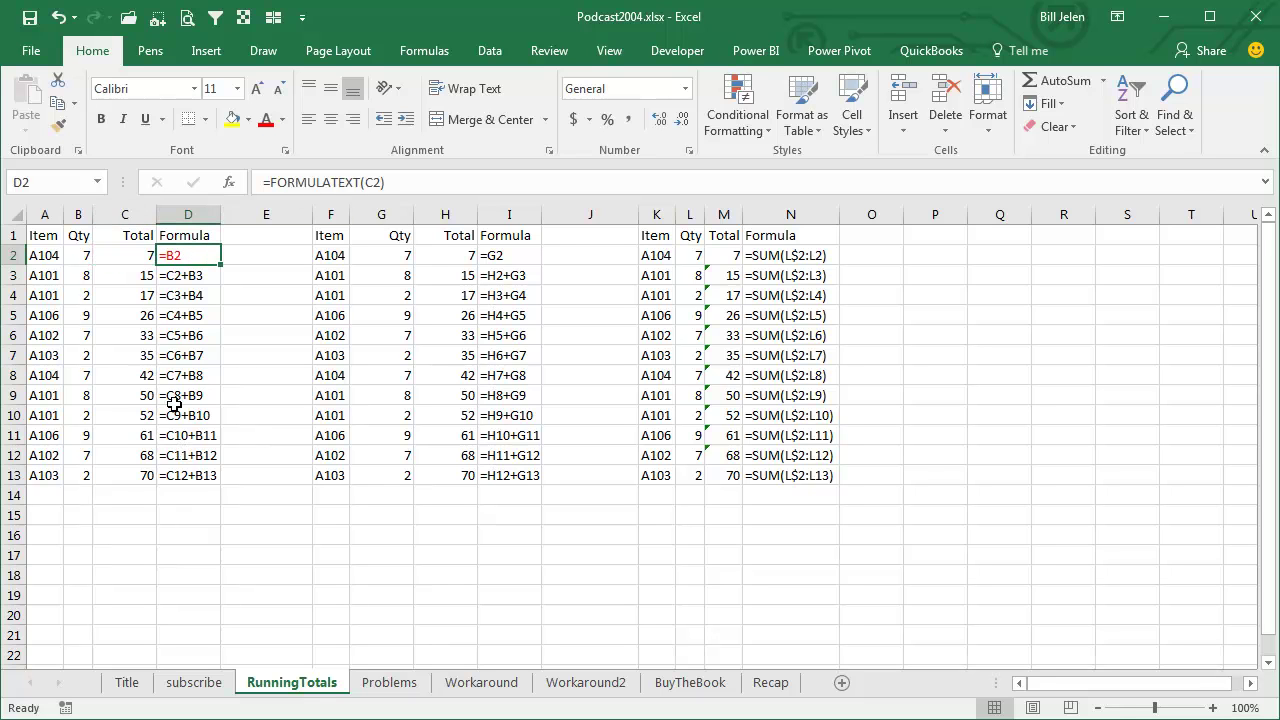
{"action": "left_click", "coordinate": [130, 274]}
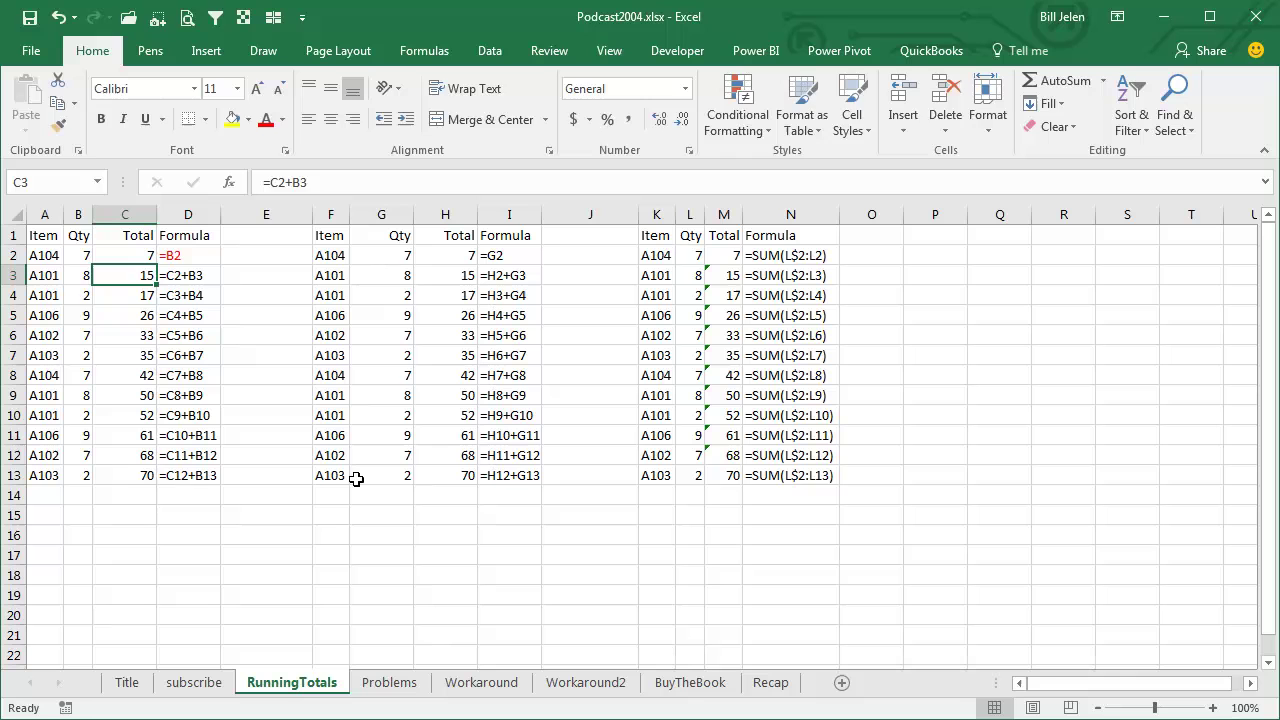
{"action": "type", "text": "="}
{"action": "key", "text": "Up"}
{"action": "type", "text": "+"}
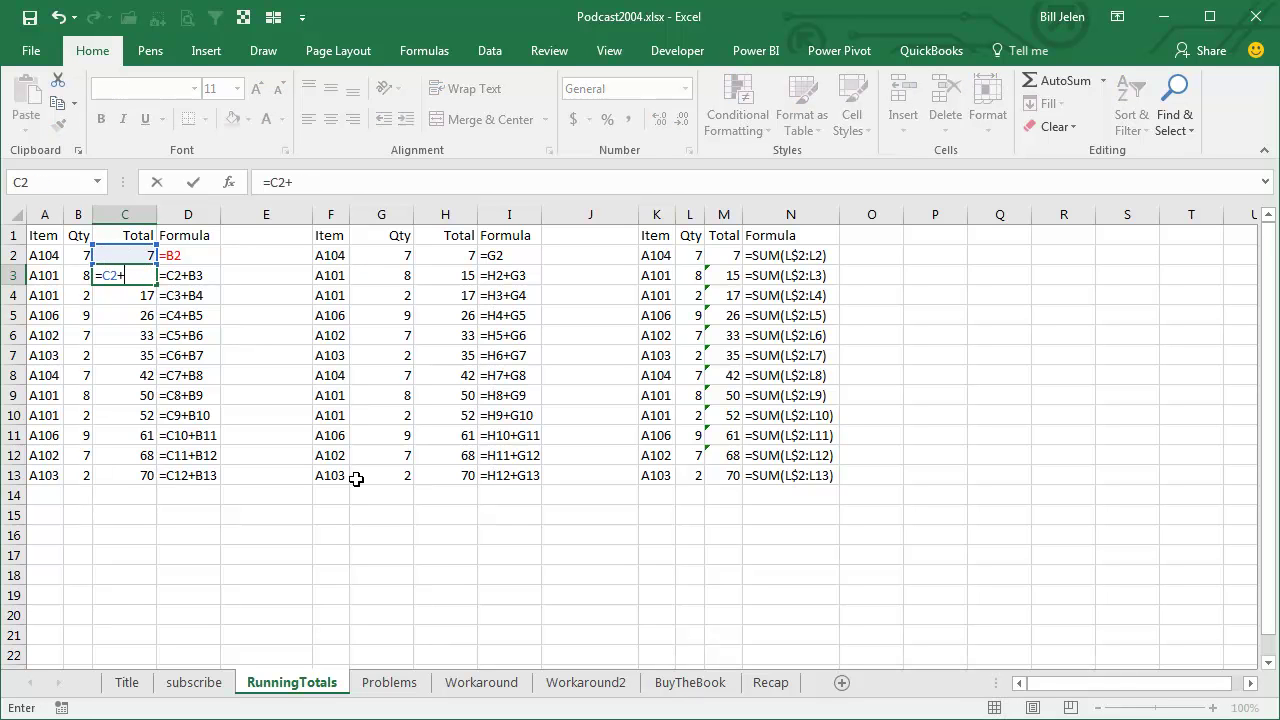
{"action": "key", "text": "Left"}
{"action": "key", "text": "ctrl+Return"}
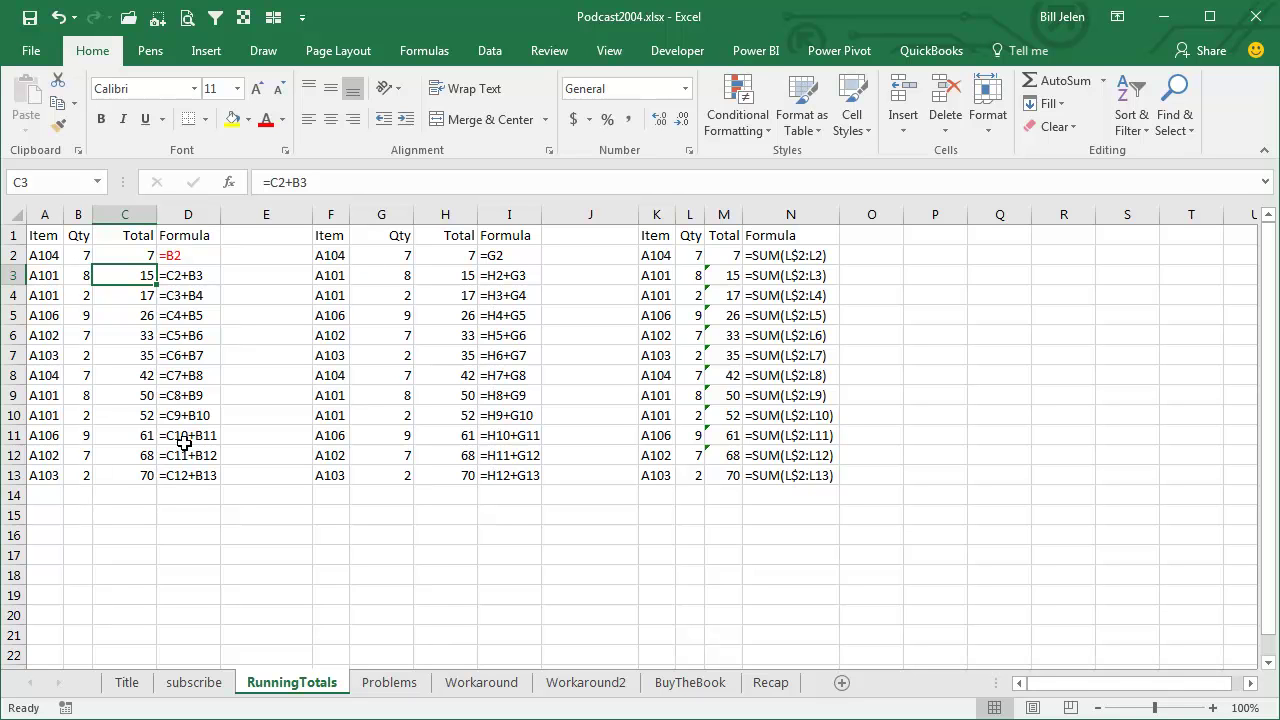
Step: Copy H3's running-total formula into H2 and inspect the resulting #VALUE! references
{"action": "left_click", "coordinate": [464, 275]}
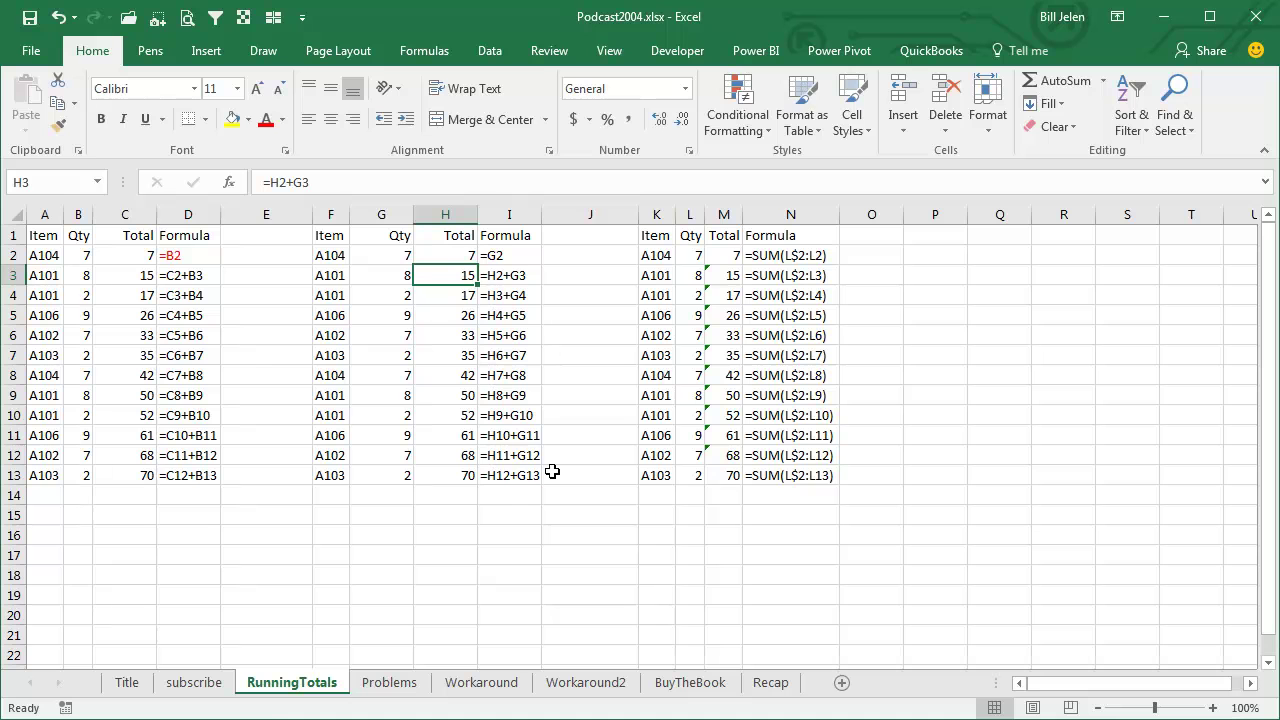
{"action": "key", "text": "ctrl+c"}
{"action": "key", "text": "Up"}
{"action": "key", "text": "ctrl+v"}
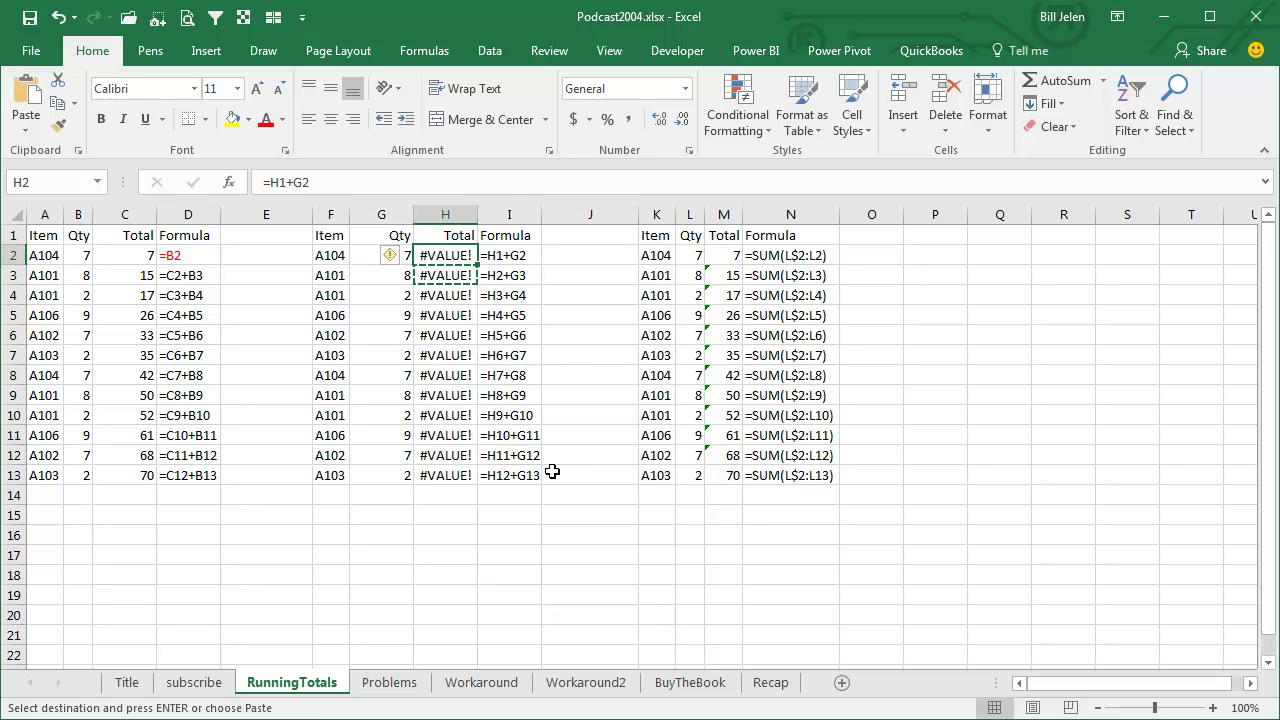
{"action": "key", "text": "F2"}
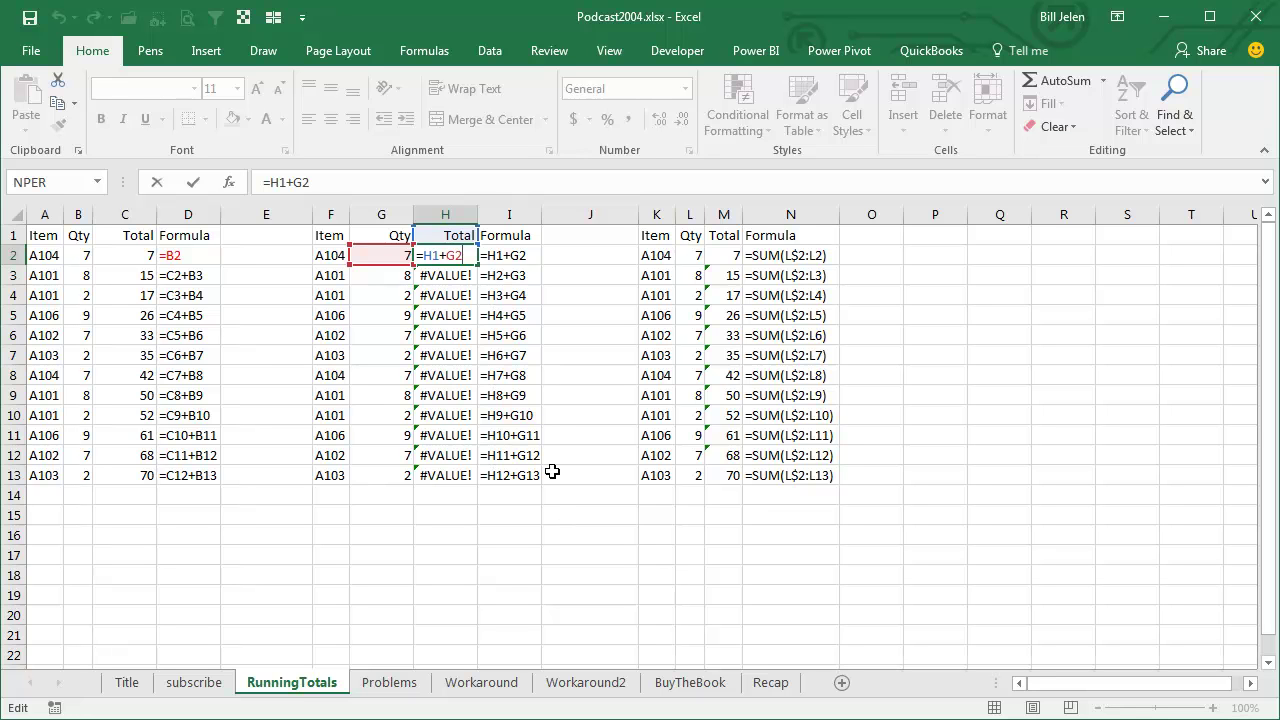
{"action": "key", "text": "Escape"}
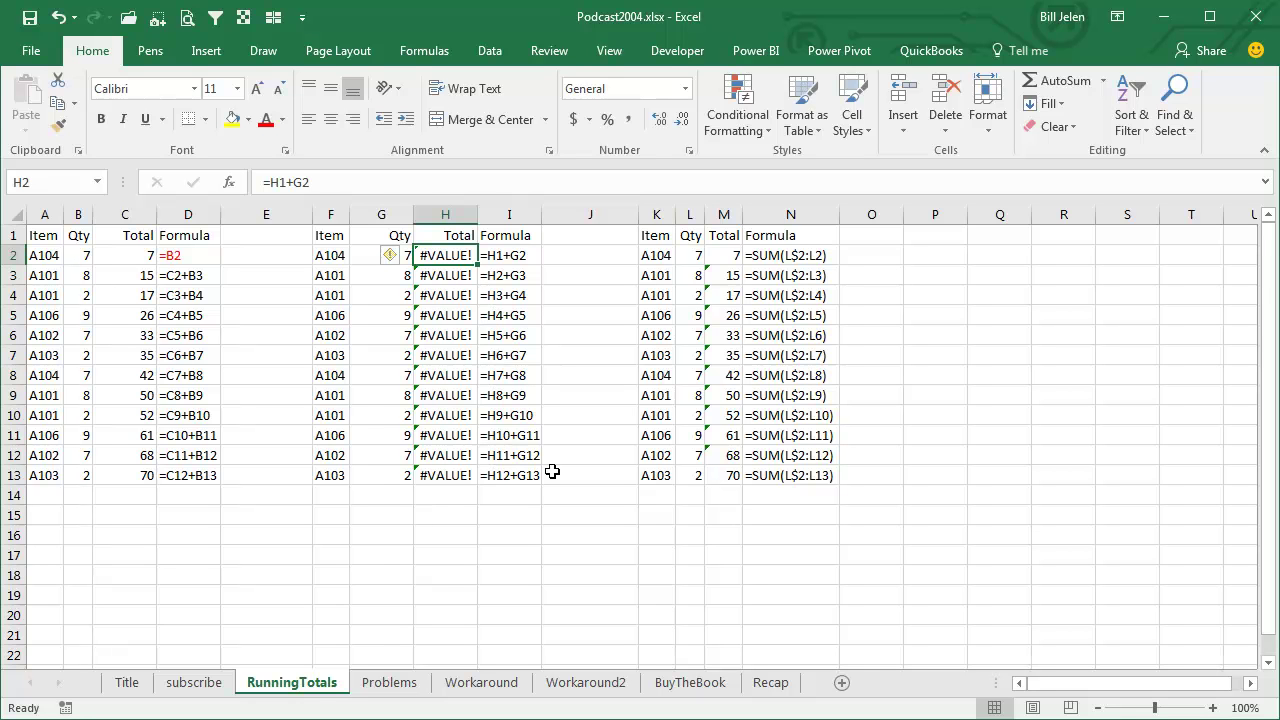
Step: Enter =SUM(H1,G2) in H2 and fill it down through H13
{"action": "type", "text": "="}
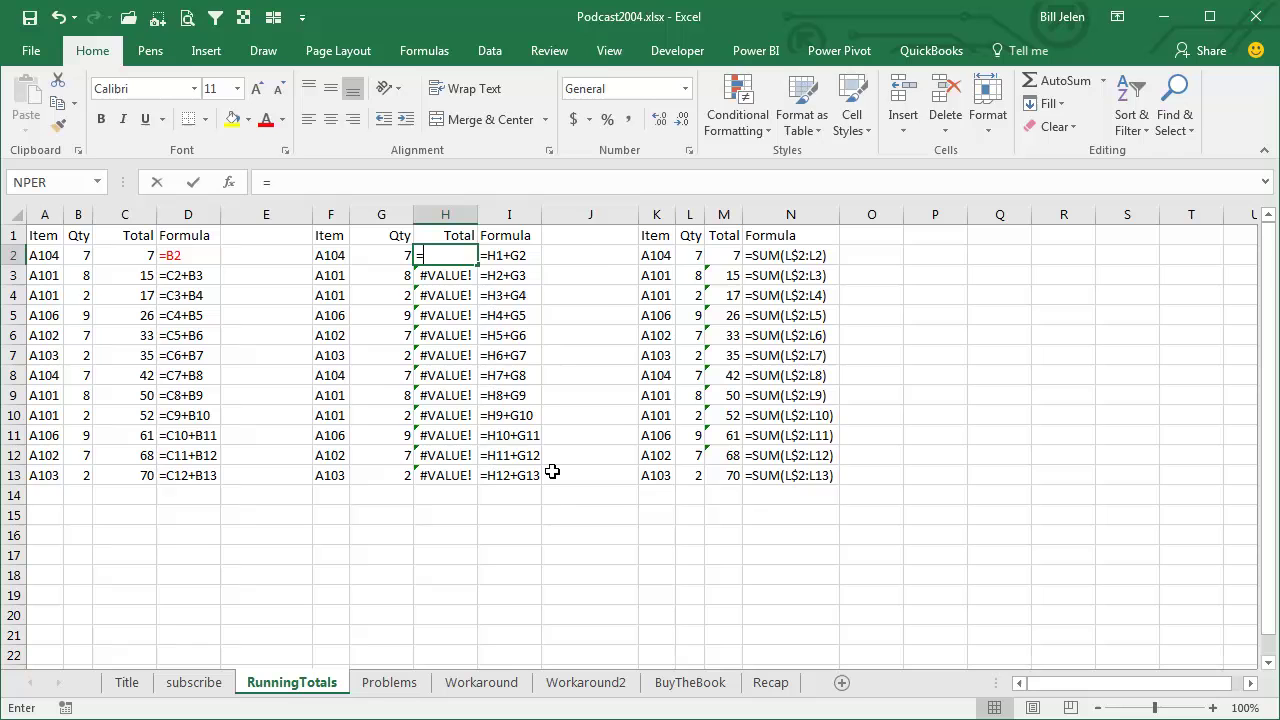
{"action": "type", "text": "SUM("}
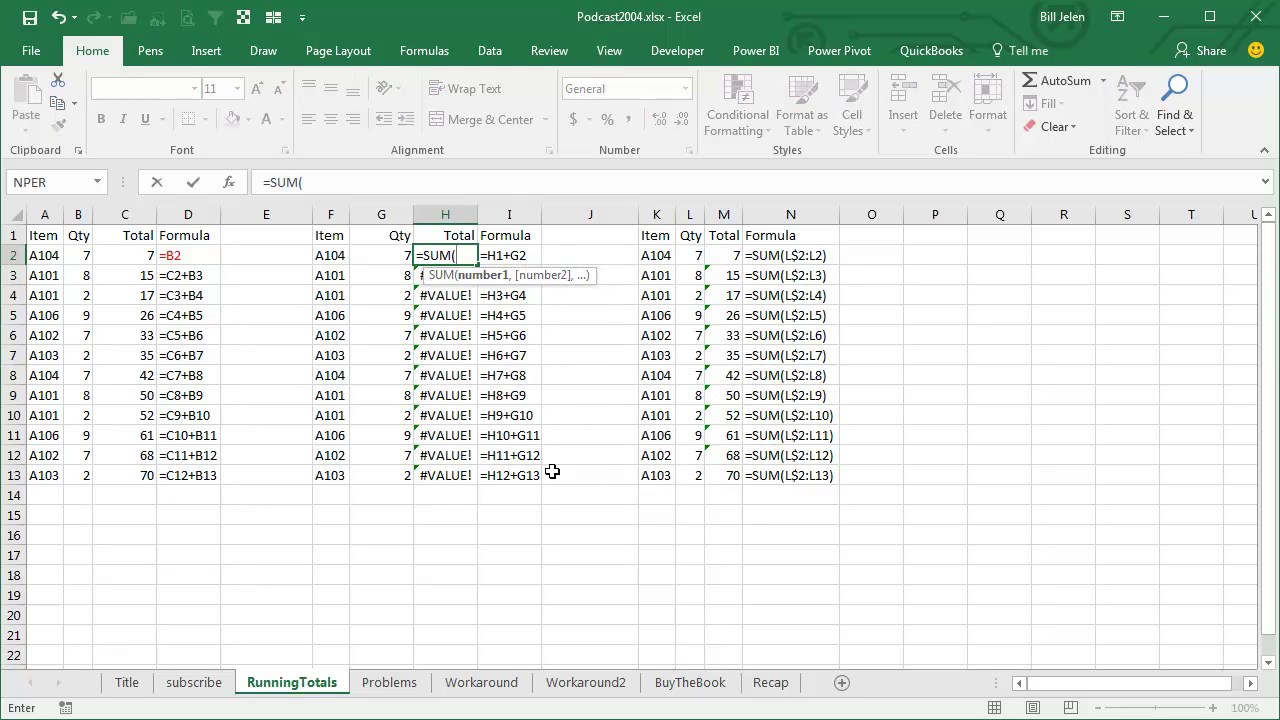
{"action": "key", "text": "Up"}
{"action": "type", "text": ","}
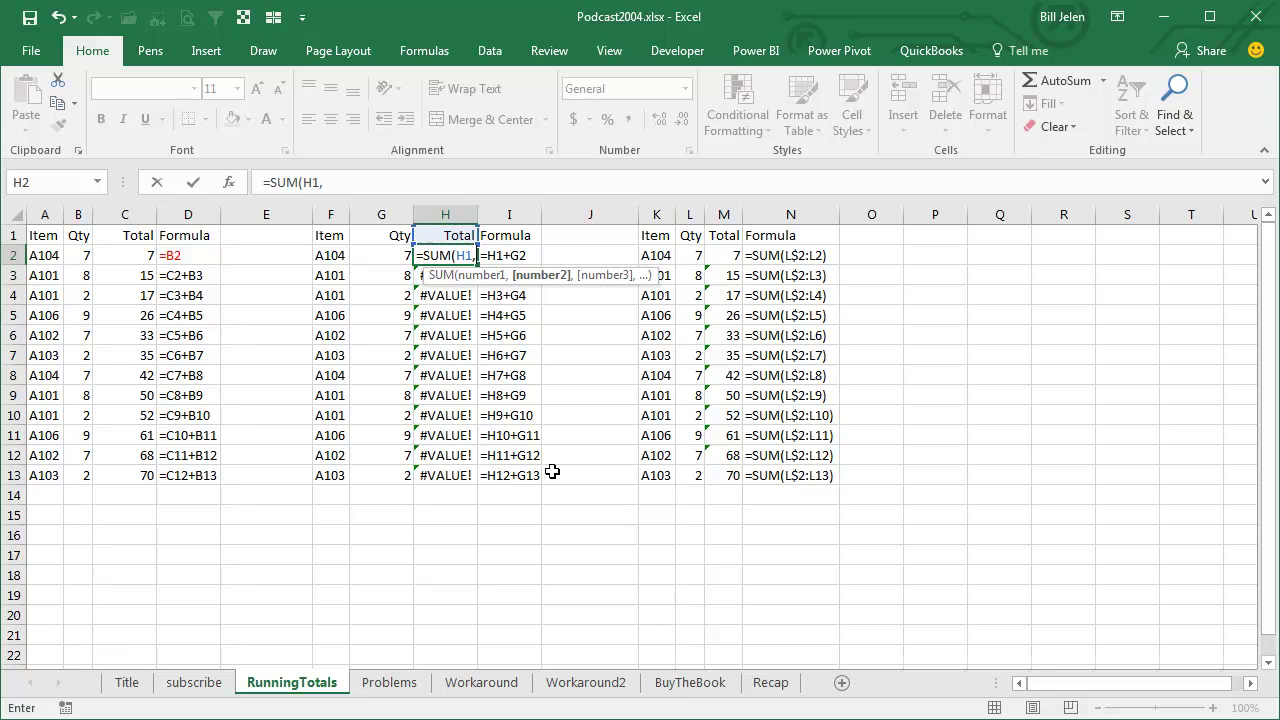
{"action": "key", "text": "Left"}
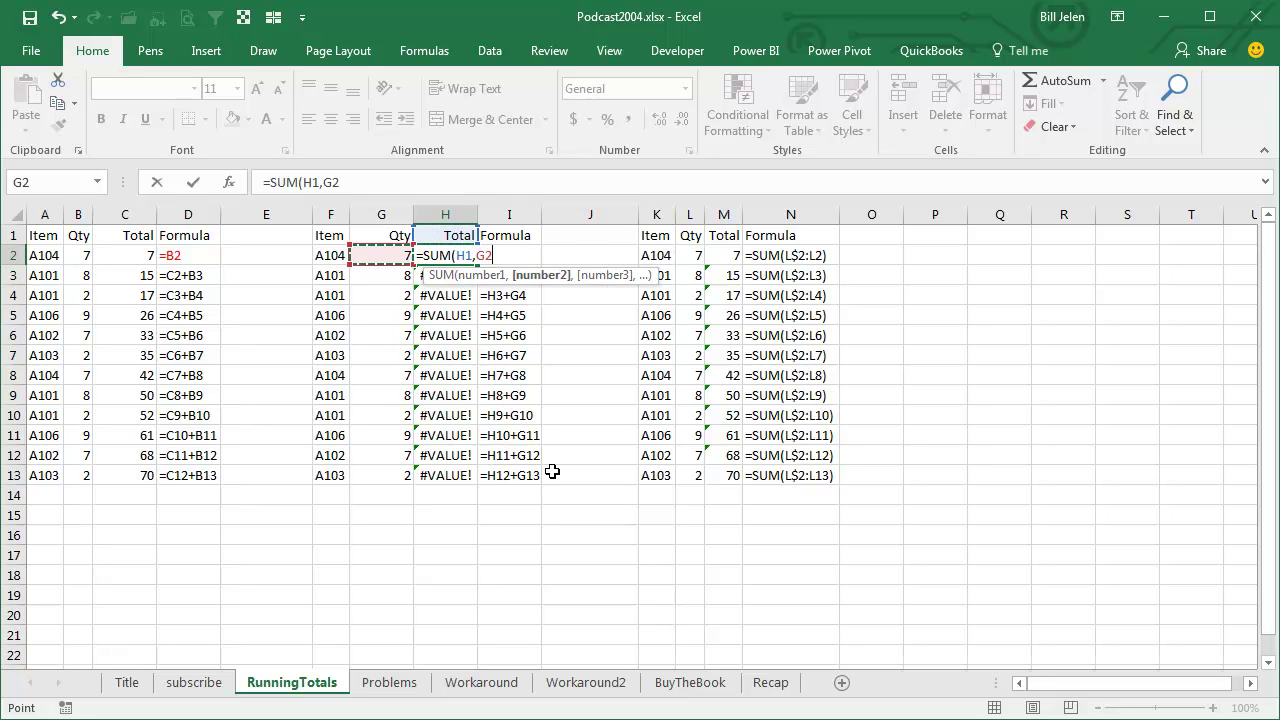
{"action": "type", "text": ")"}
{"action": "key", "text": "ctrl+Return"}
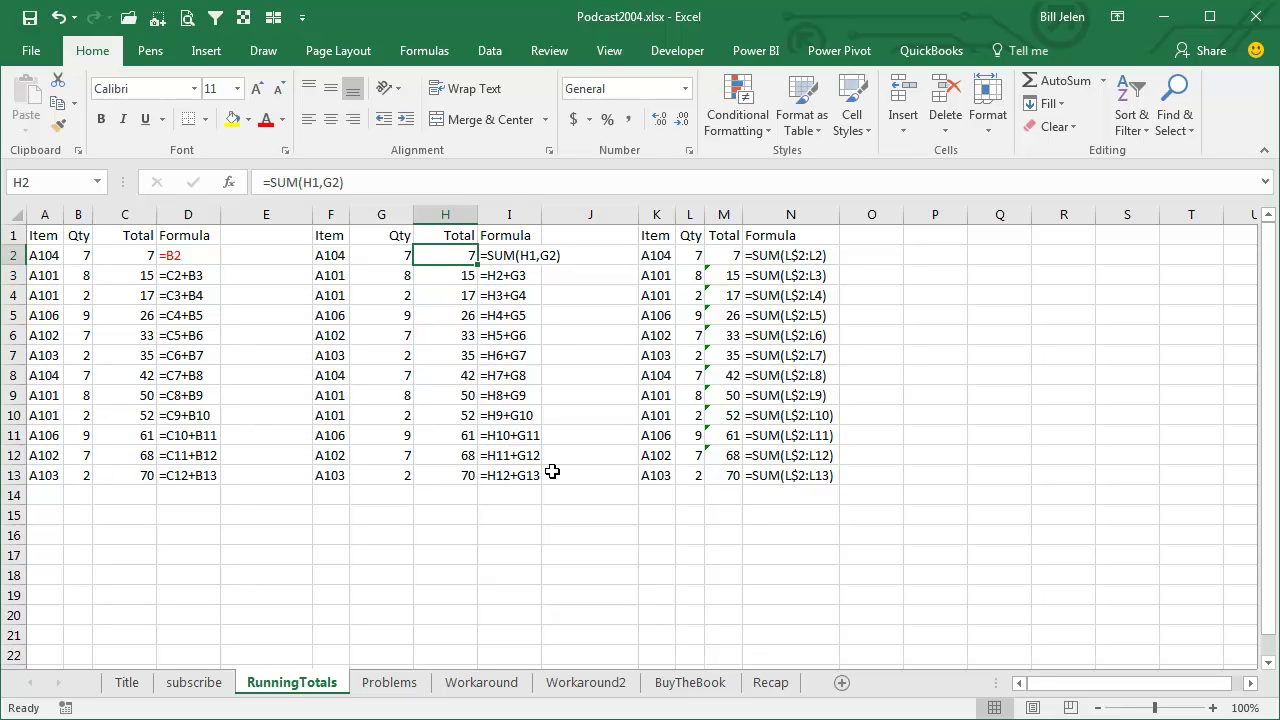
{"action": "double_click", "coordinate": [478, 264]}
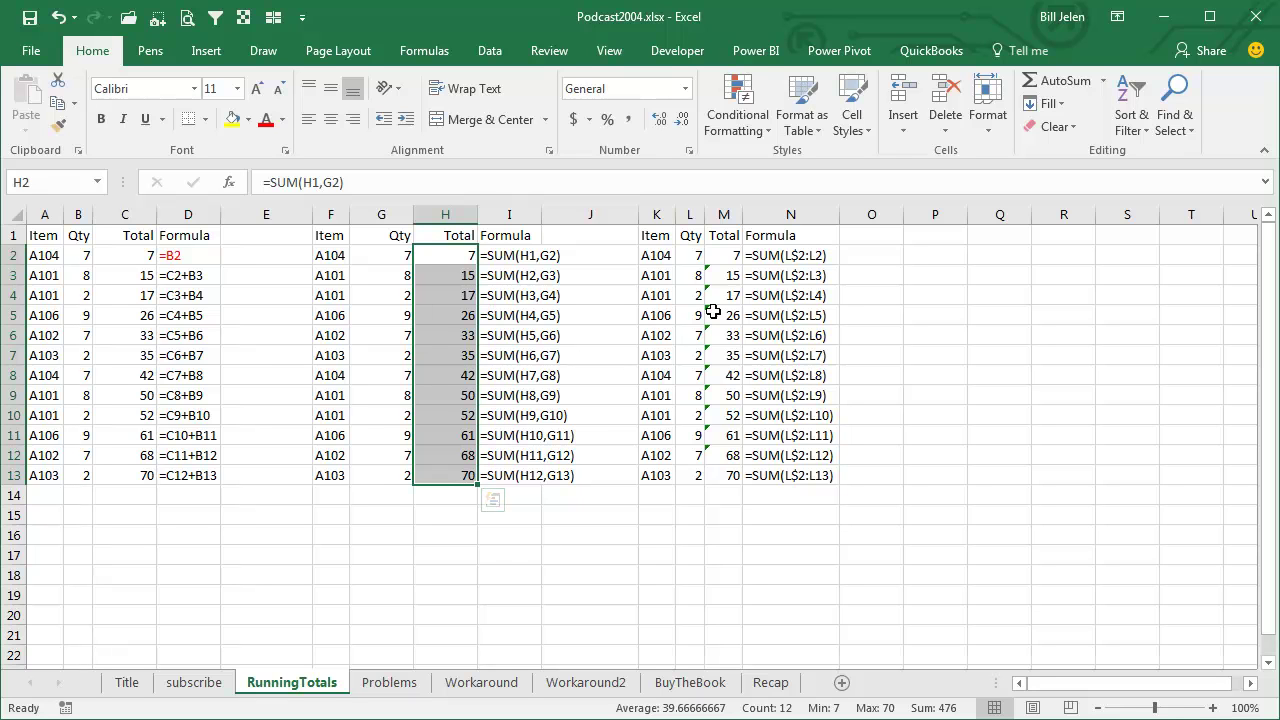
Step: Show the expanding =SUM(L$2:L2) ranges in M2 and M13 without changing them
{"action": "left_click", "coordinate": [731, 255]}
{"action": "key", "text": "F2"}
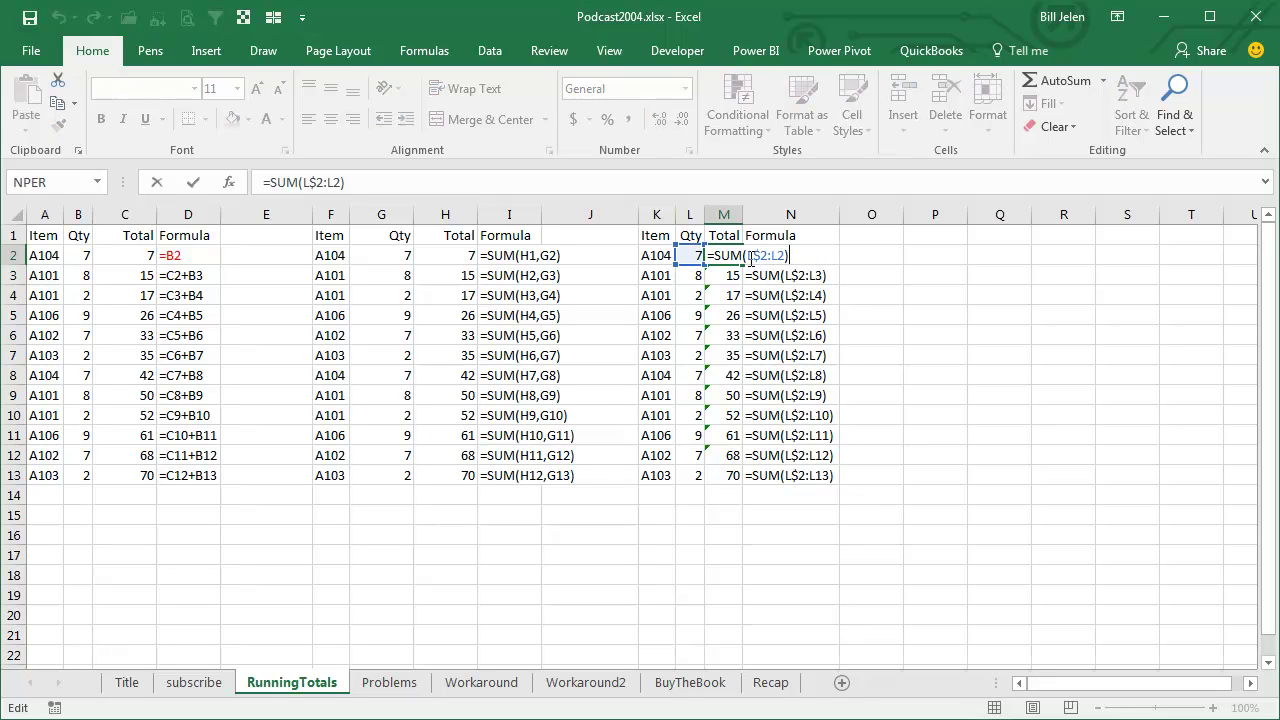
{"action": "left_click_drag", "start_coordinate": [749, 257], "coordinate": [784, 256]}
{"action": "key", "text": "Escape"}
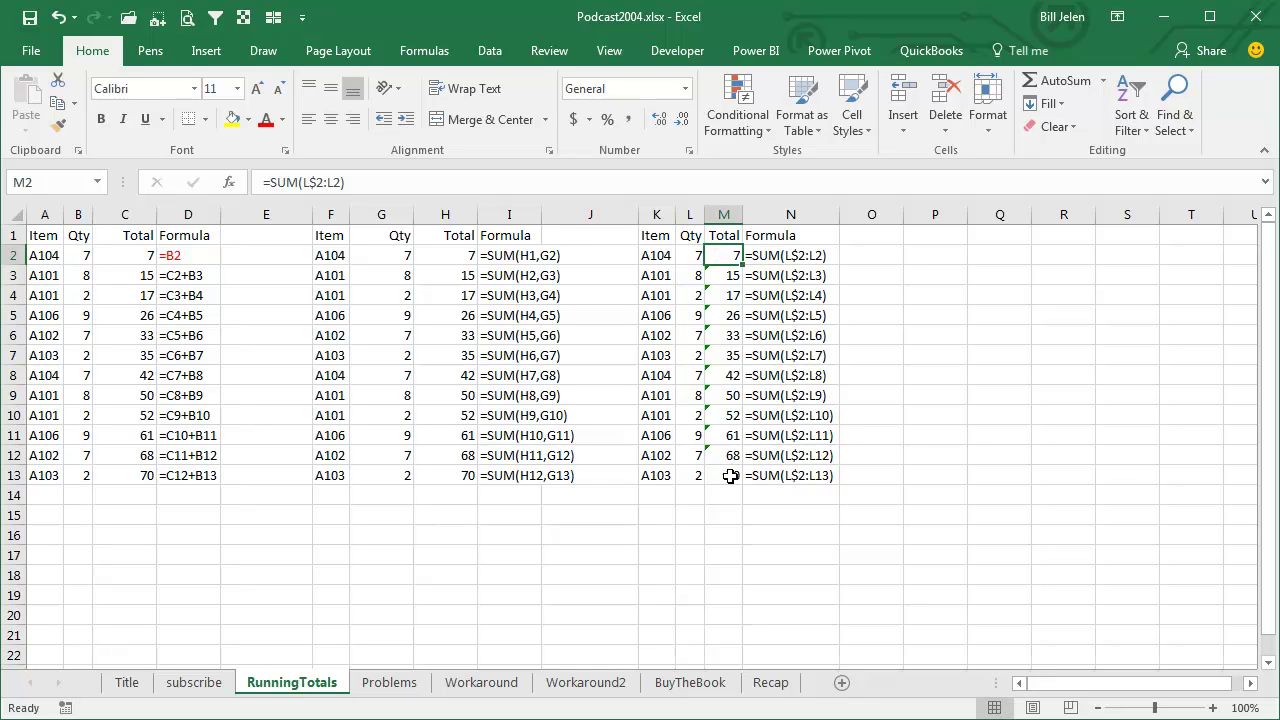
{"action": "left_click", "coordinate": [728, 475]}
{"action": "key", "text": "F2"}
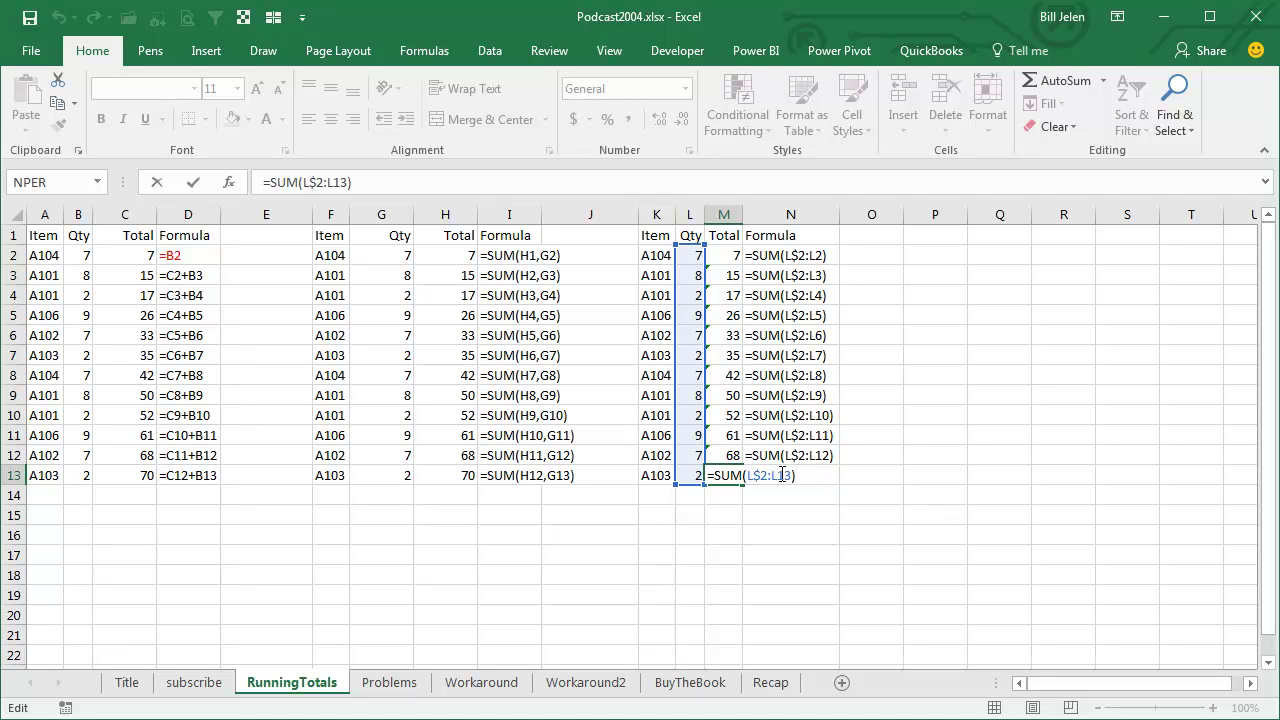
{"action": "key", "text": "Escape"}
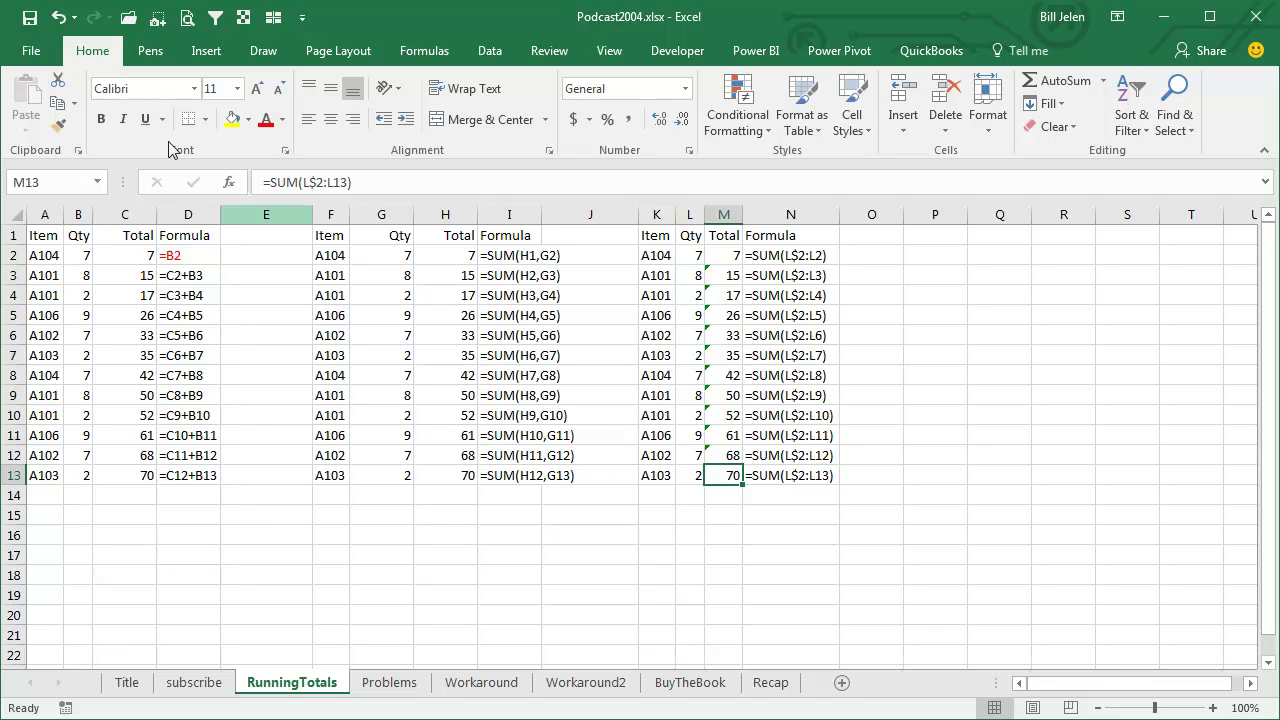
Step: Open Excel Options at the Formulas page
{"action": "left_click", "coordinate": [30, 52]}
{"action": "key", "text": "t"}
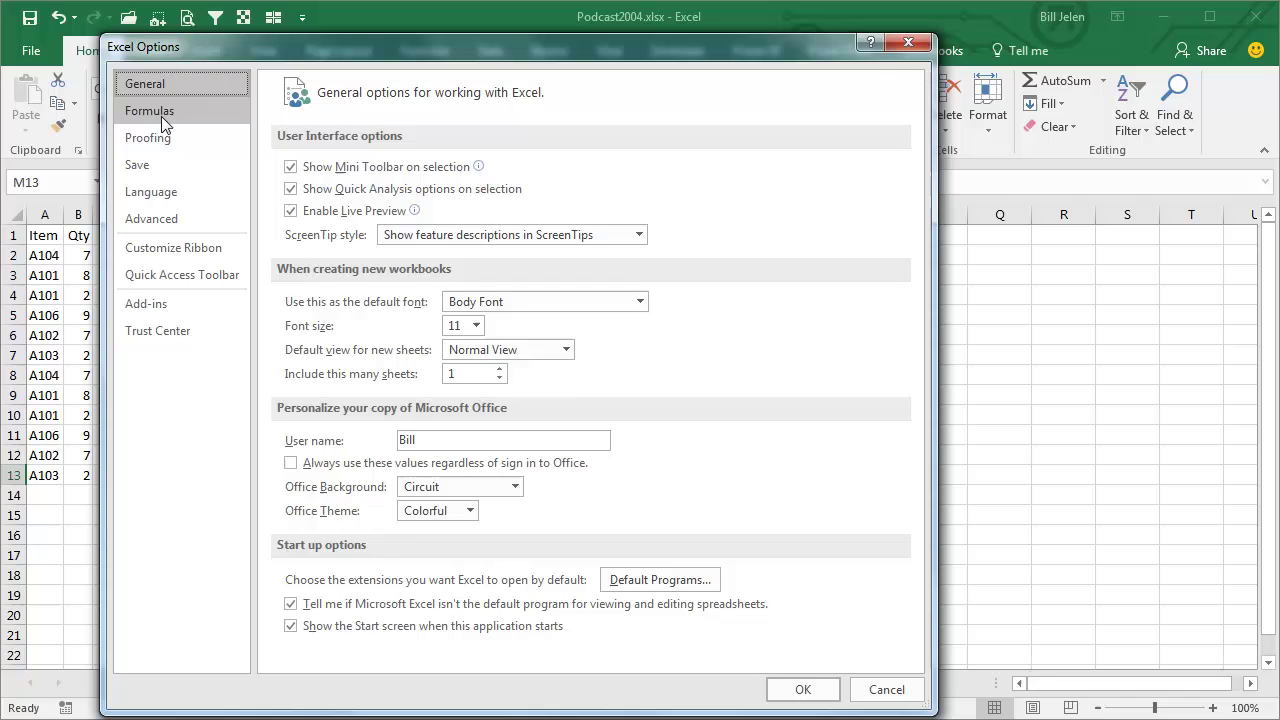
{"action": "left_click", "coordinate": [161, 113]}
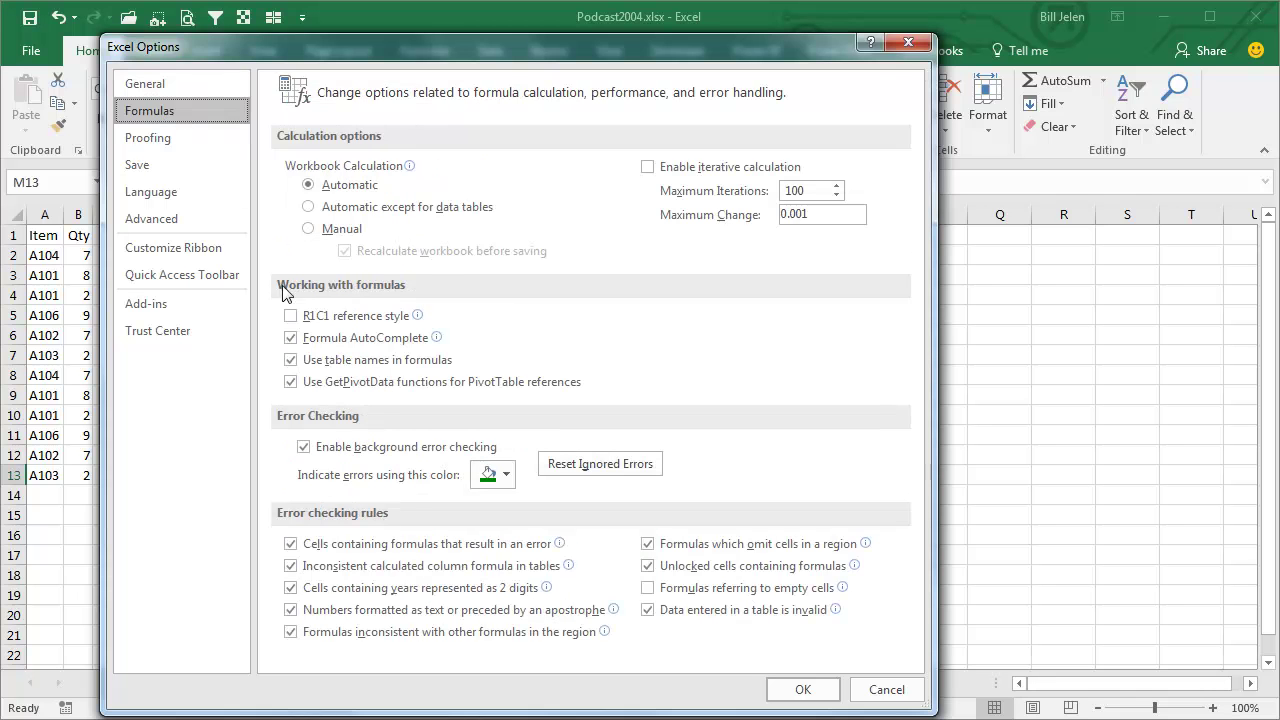
Step: Turn on R1C1 reference style and confirm the Options dialog with OK
{"action": "left_click", "coordinate": [291, 316]}
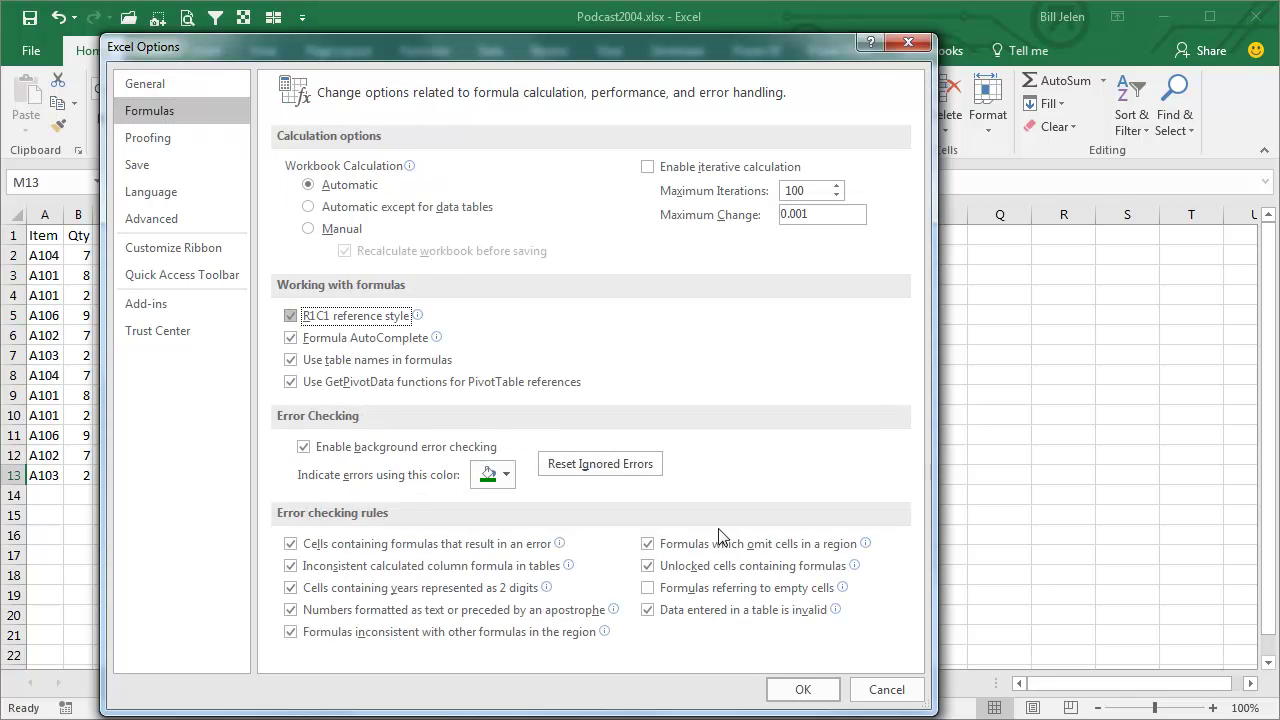
{"action": "left_click", "coordinate": [803, 689]}
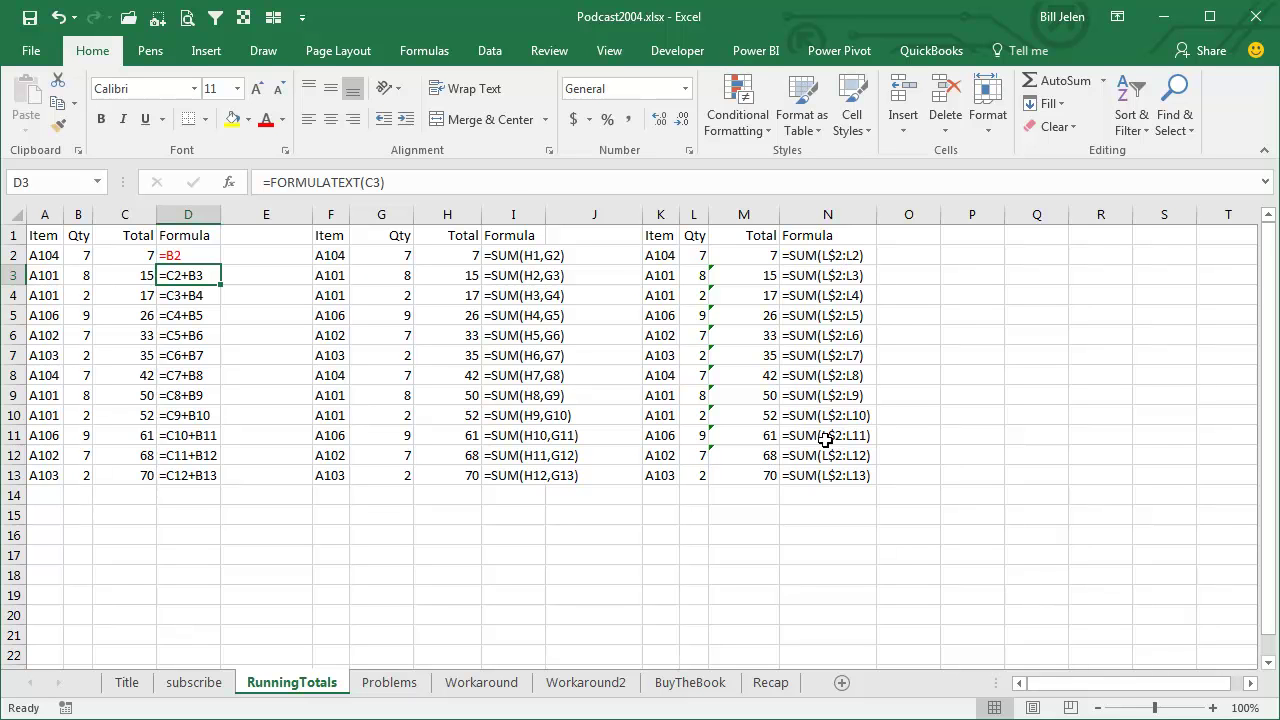
Step: Open the Problems sheet and select N13, the table's last =SUM(L$2:L…) total
{"action": "left_click", "coordinate": [392, 684]}
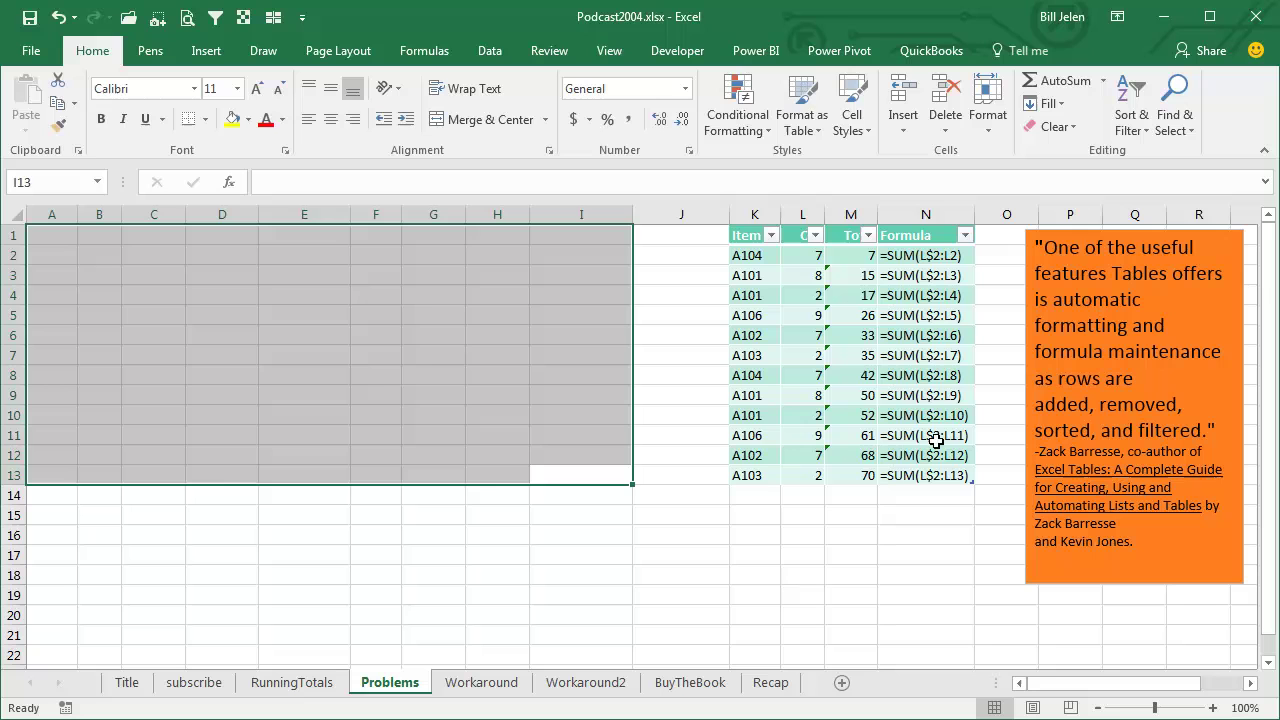
{"action": "left_click", "coordinate": [914, 474]}
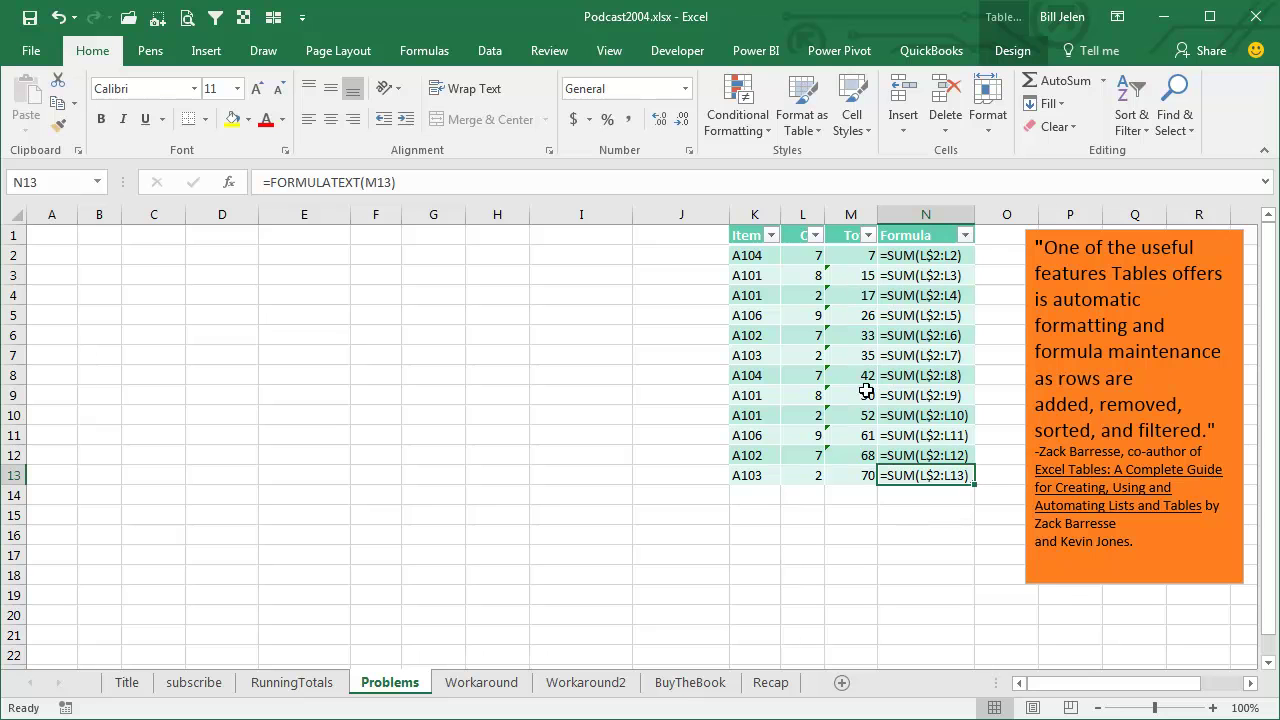
Step: Add a new table row with item A104 and quantity 100
{"action": "key", "text": "Tab"}
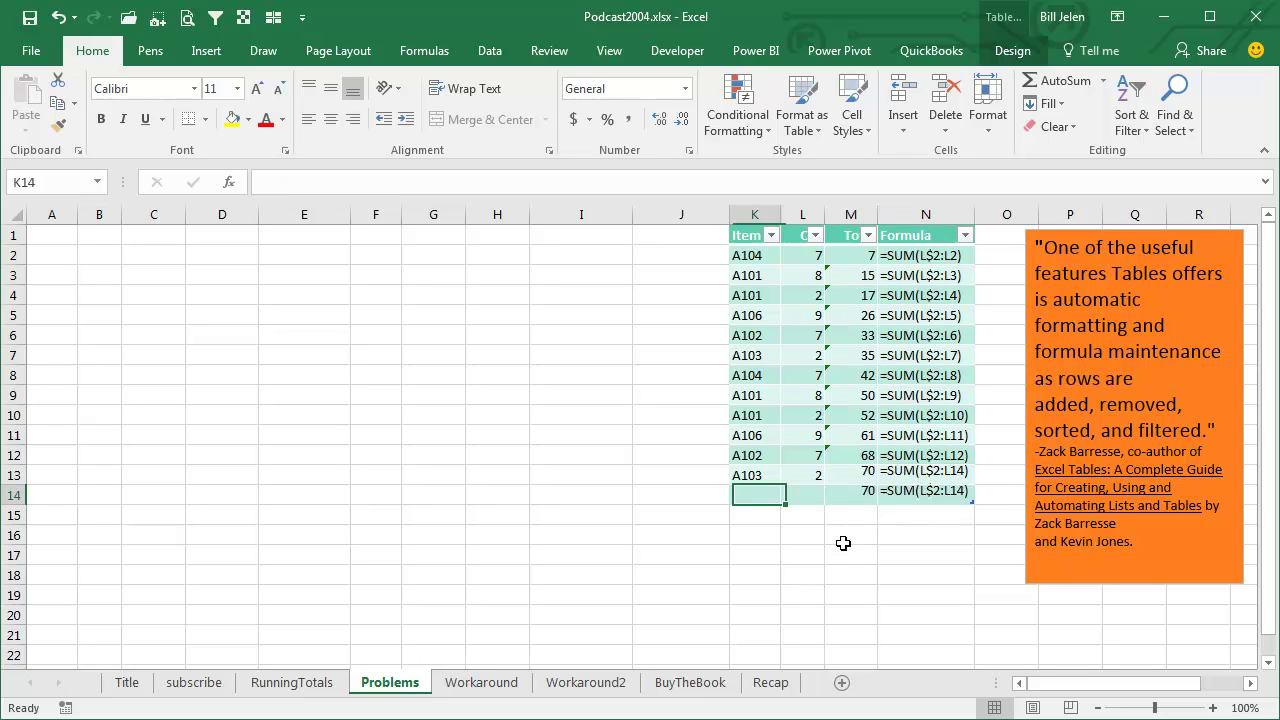
{"action": "type", "text": "A104"}
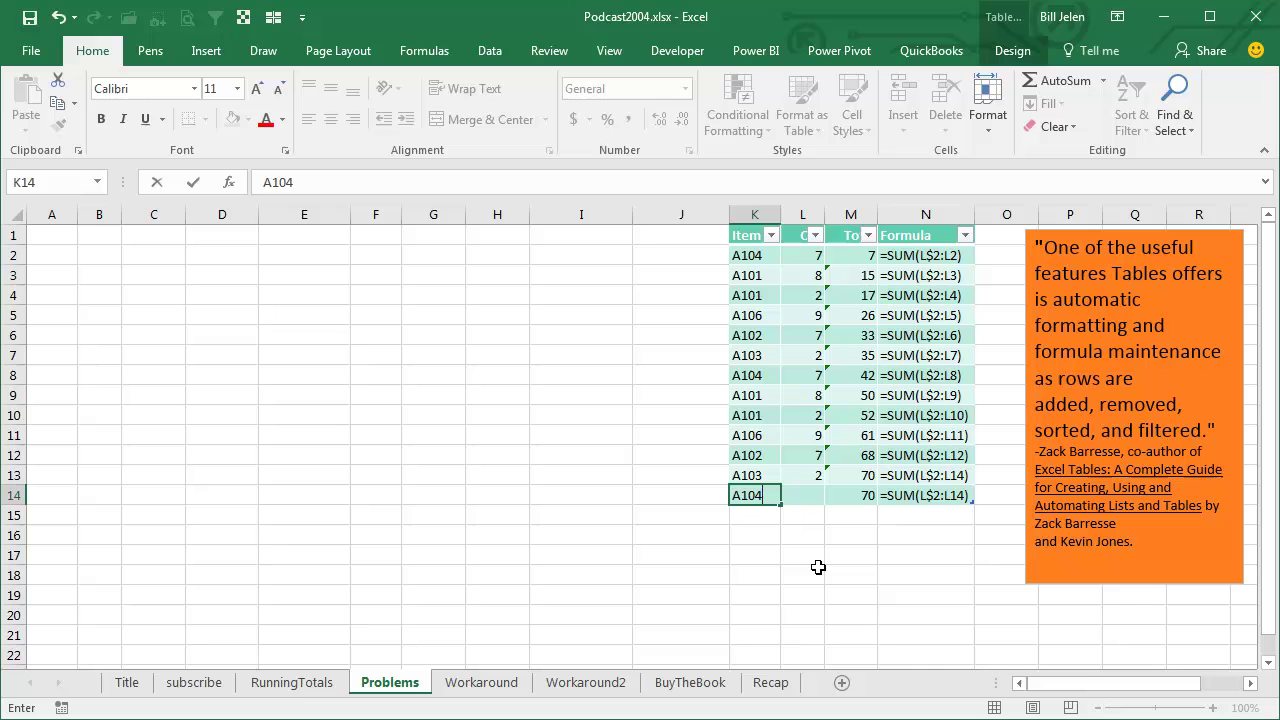
{"action": "key", "text": "Tab"}
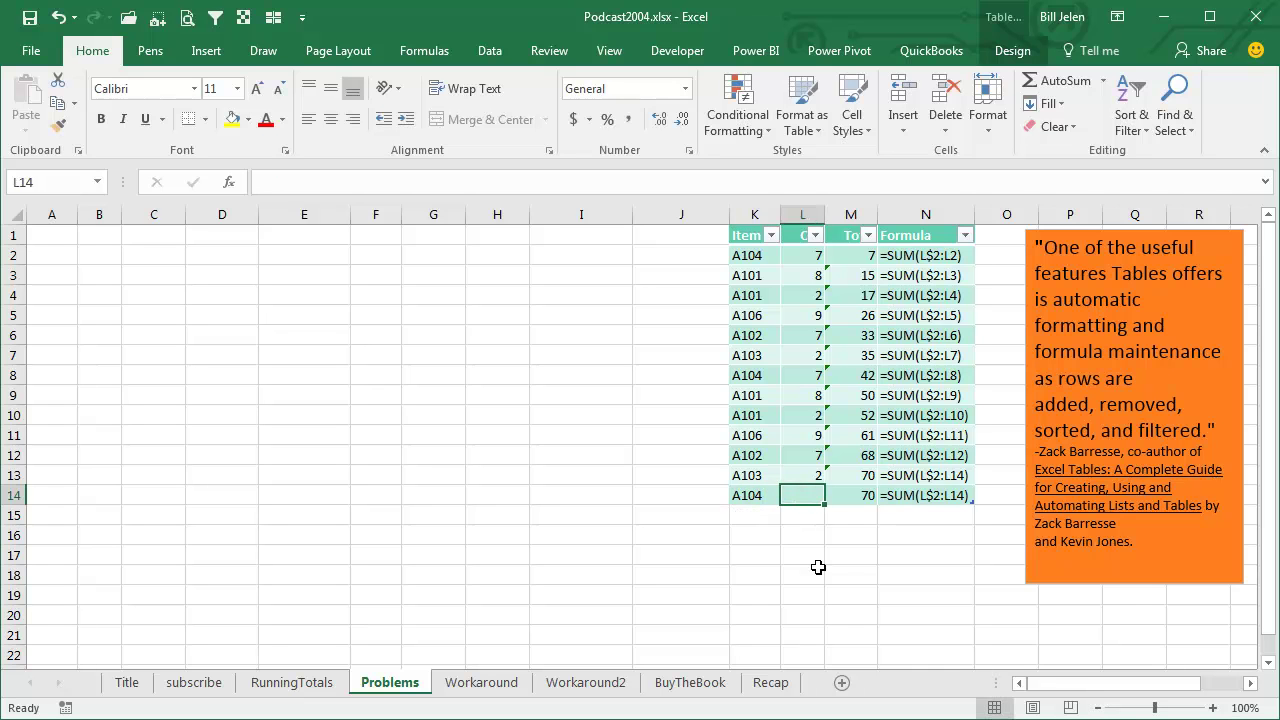
{"action": "type", "text": "100"}
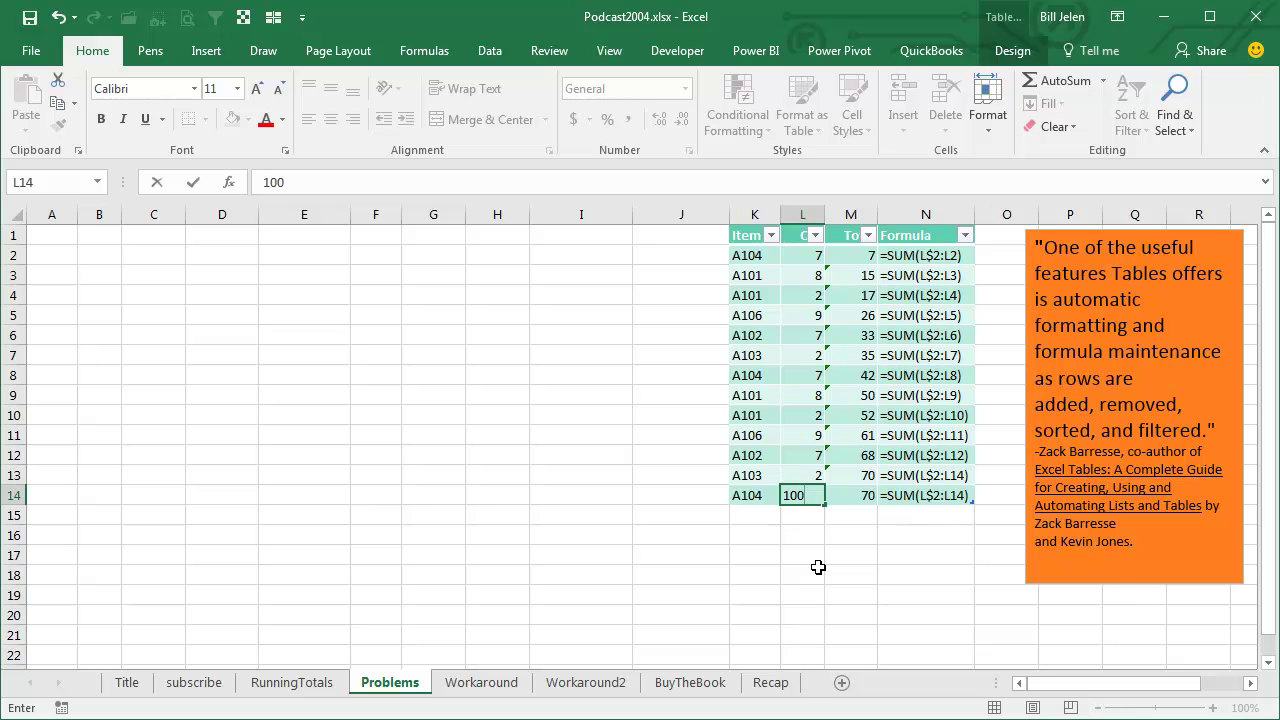
{"action": "key", "text": "Return"}
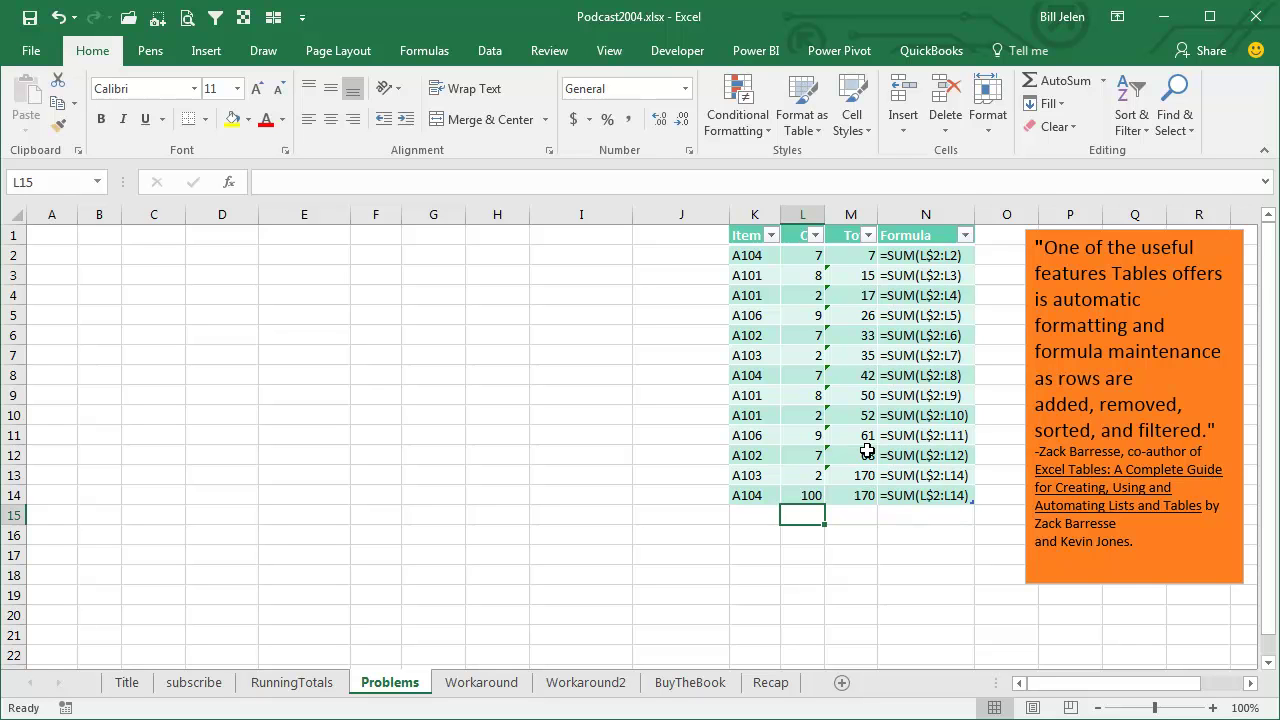
Step: Add a second A104 row of 100, leaving rows 13–15 all showing 270
{"action": "left_click", "coordinate": [907, 488]}
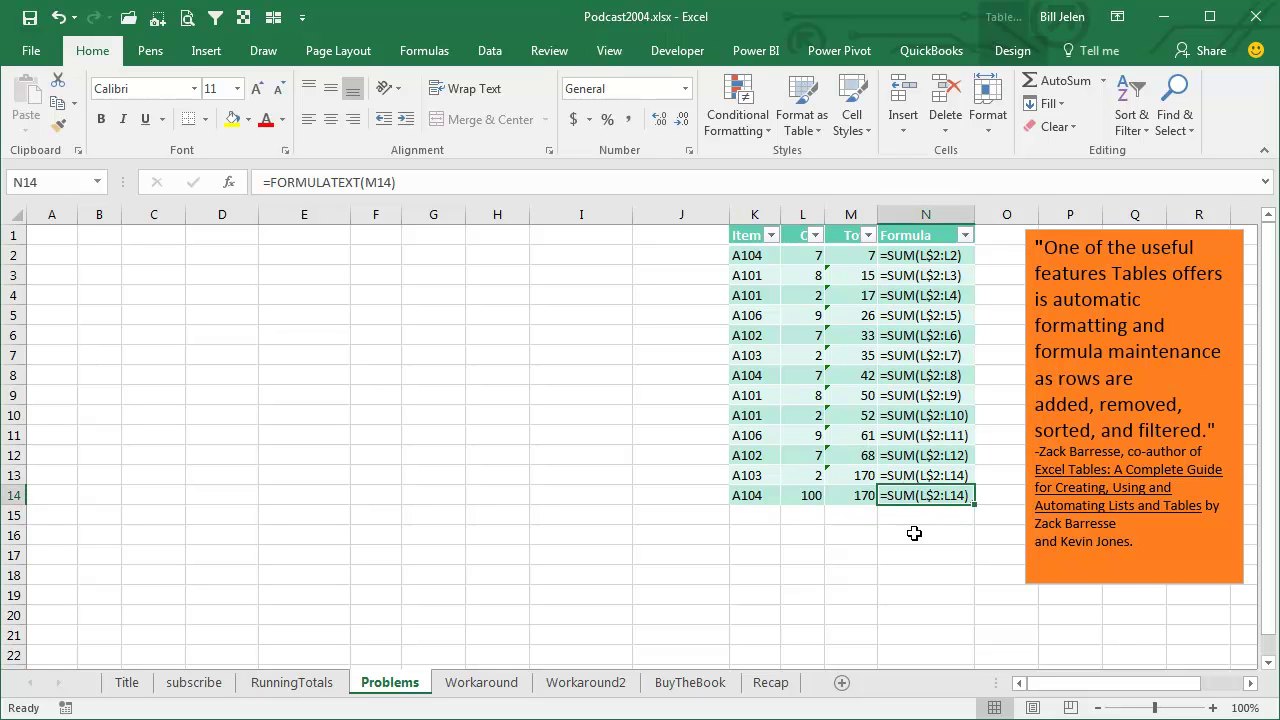
{"action": "key", "text": "Tab"}
{"action": "type", "text": "A104"}
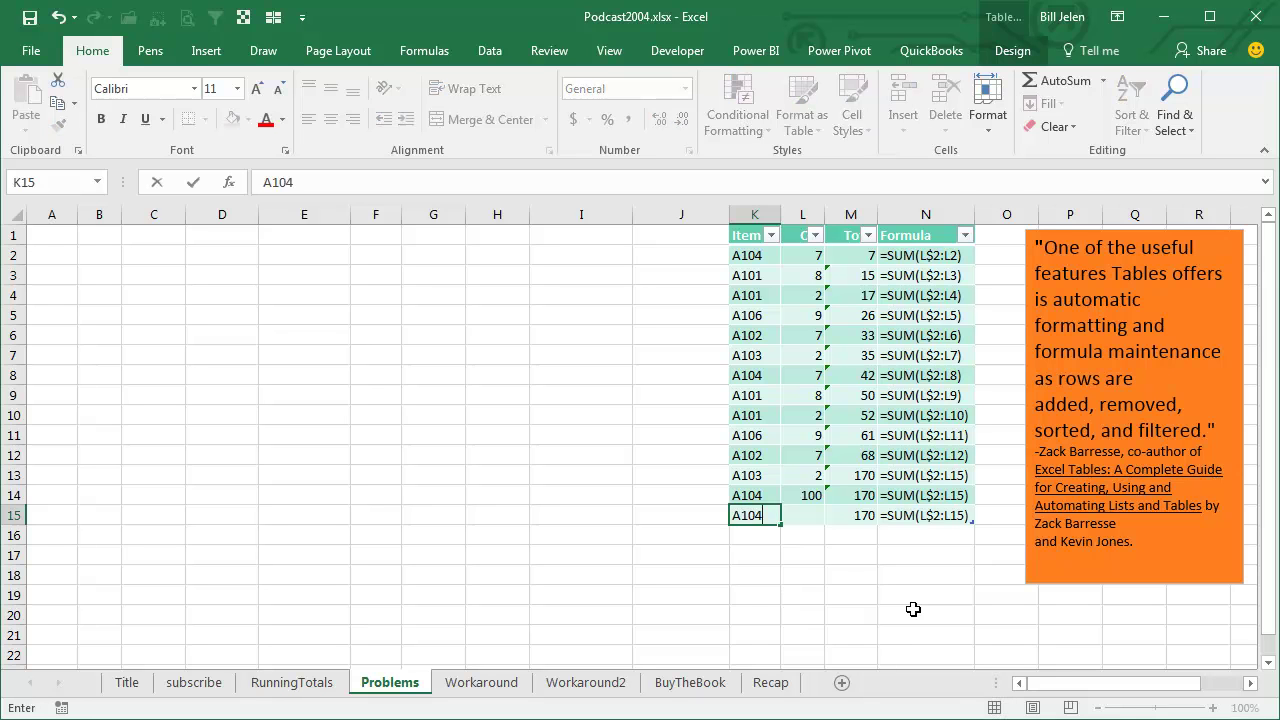
{"action": "key", "text": "Tab"}
{"action": "type", "text": "100"}
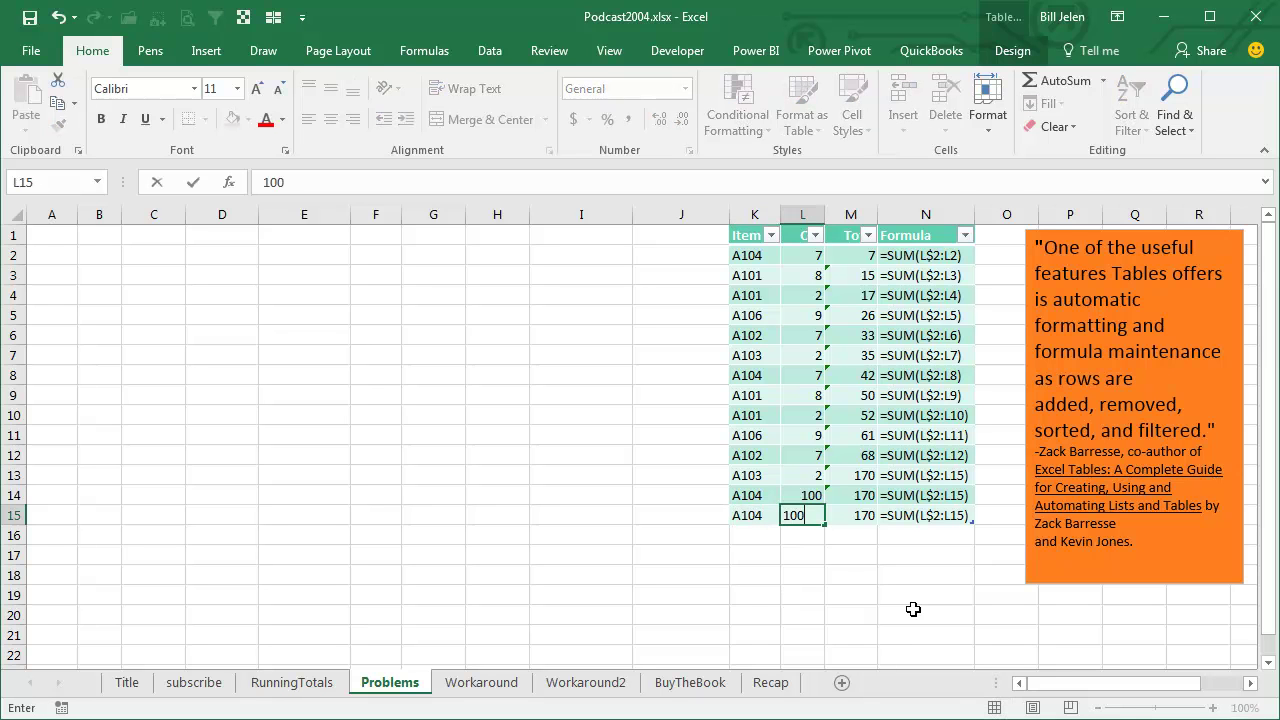
{"action": "key", "text": "Tab"}
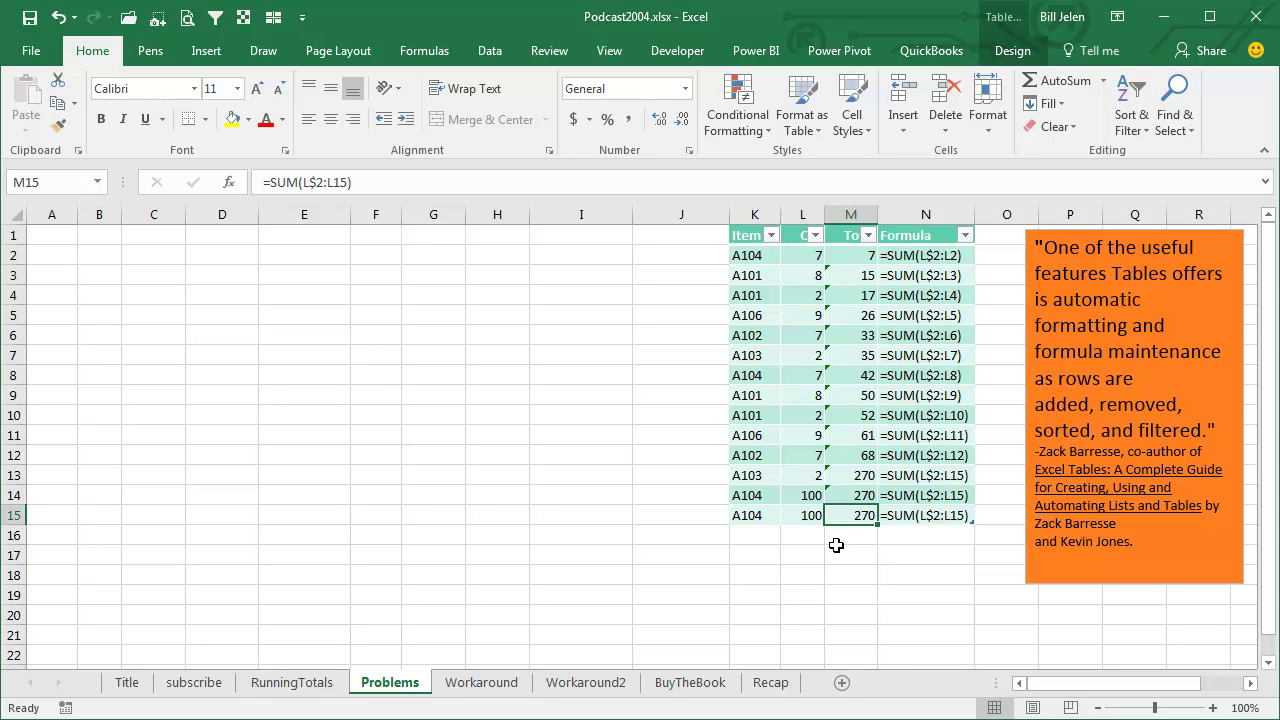
{"action": "left_click", "coordinate": [492, 685]}
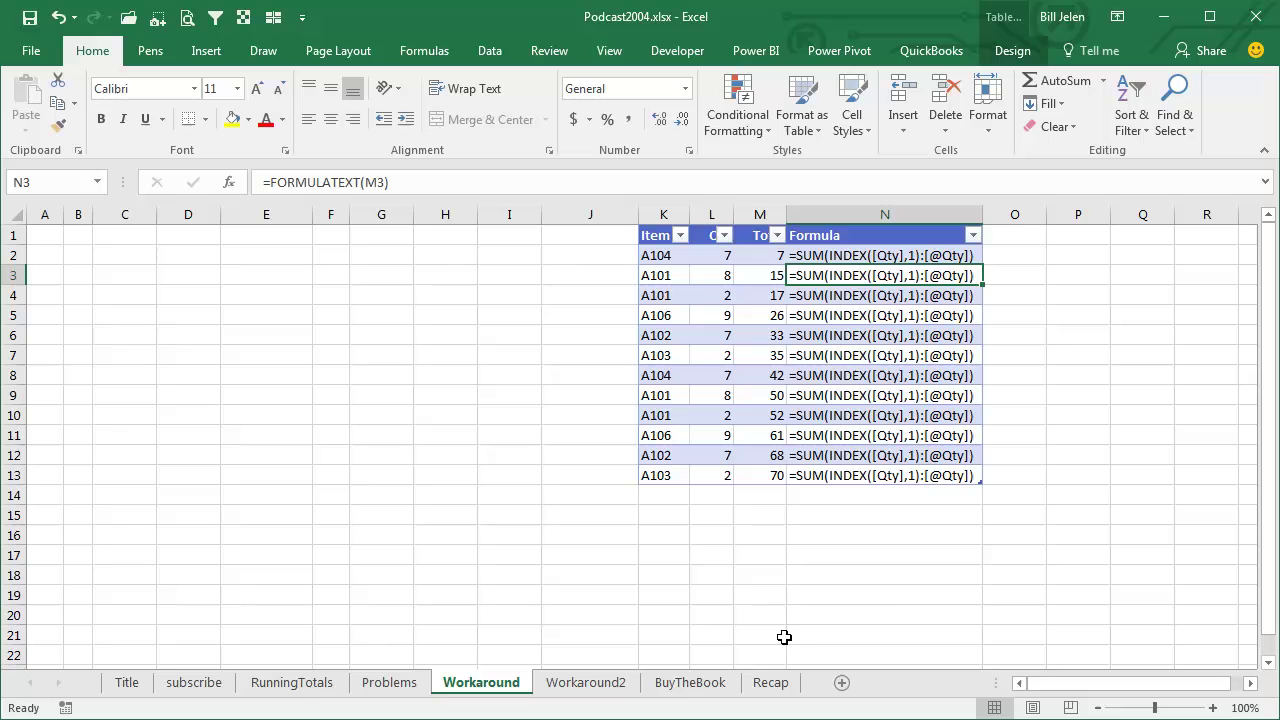
{"action": "left_click", "coordinate": [1020, 237]}
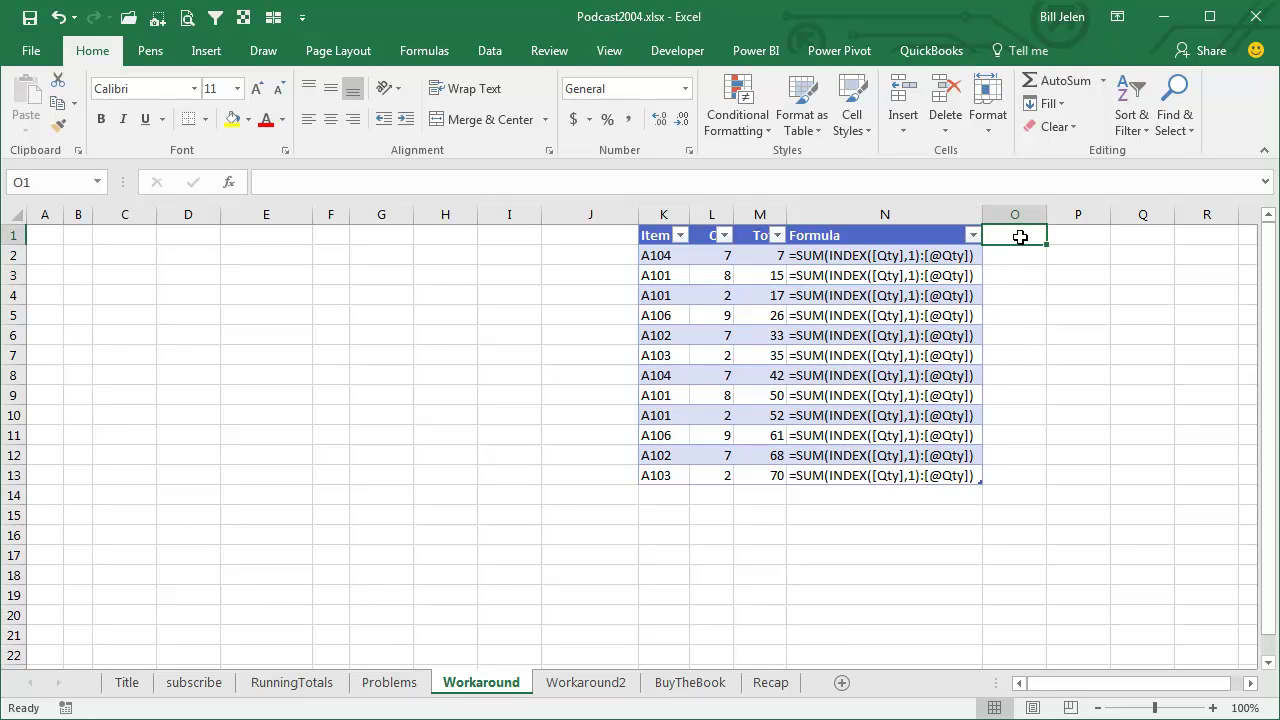
{"action": "type", "text": "Test"}
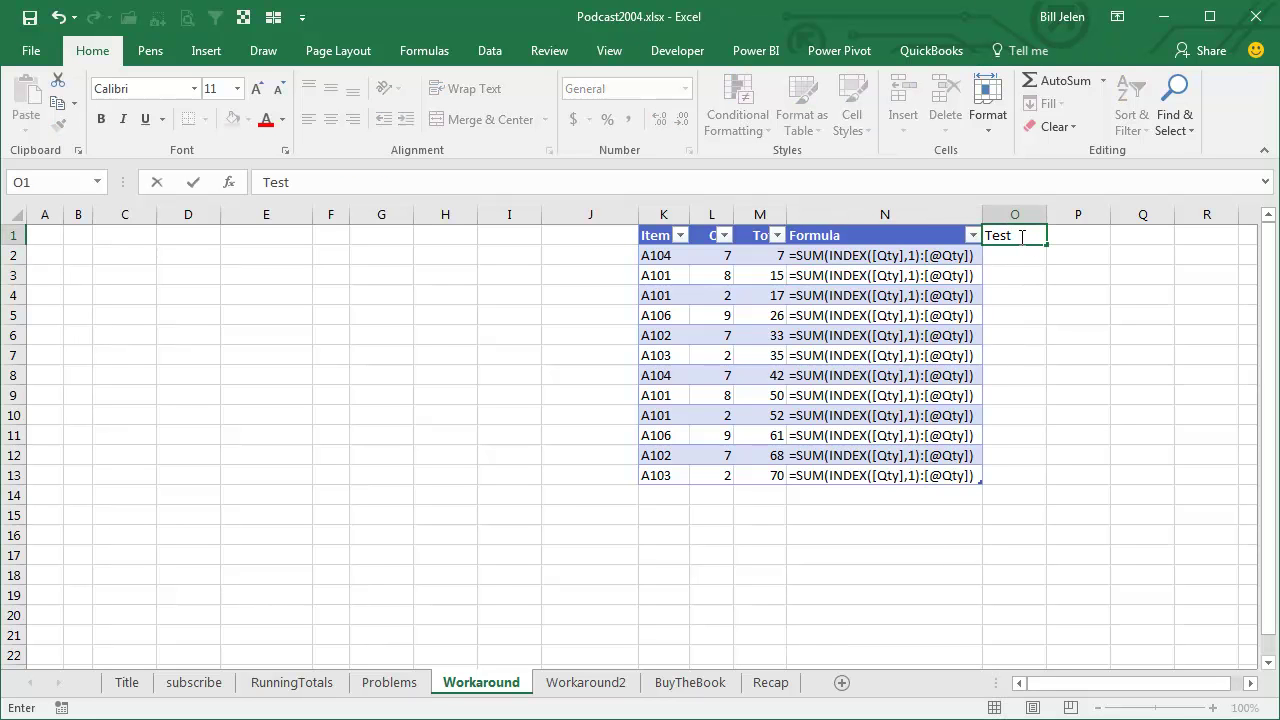
{"action": "key", "text": "Return"}
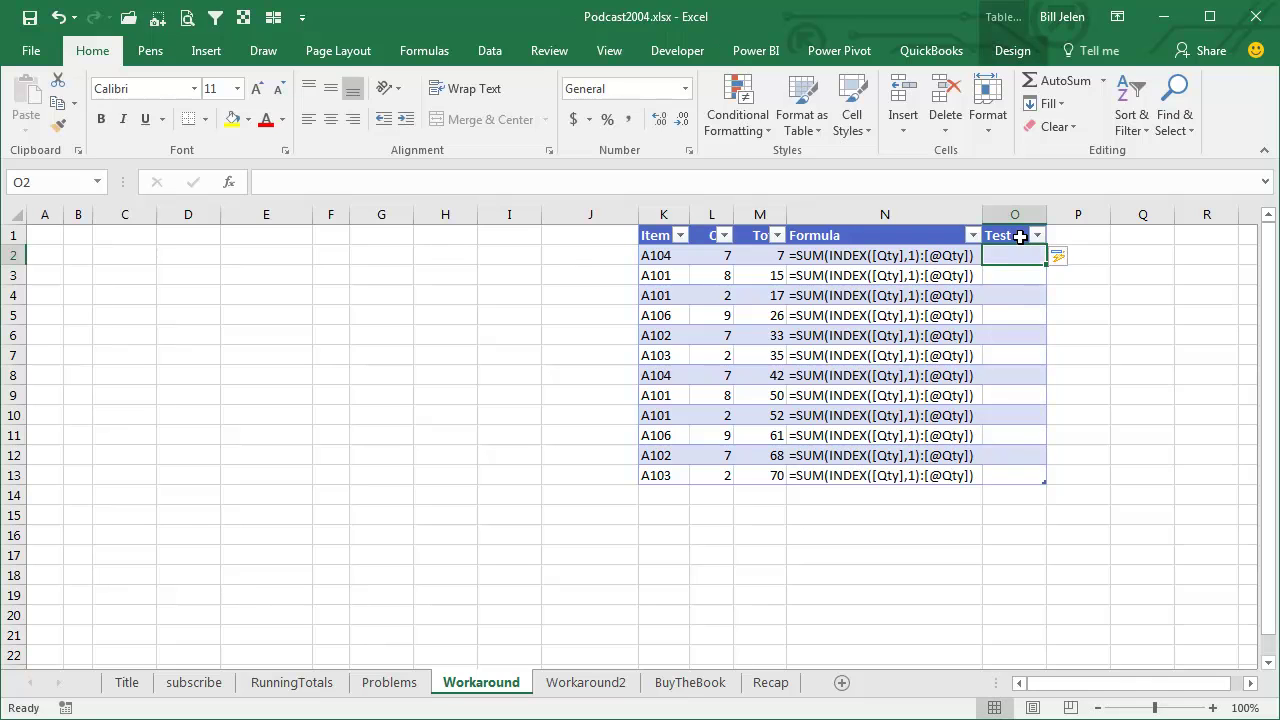
{"action": "type", "text": "="}
{"action": "key", "text": "Left"}
{"action": "key", "text": "Left"}
{"action": "key", "text": "Left"}
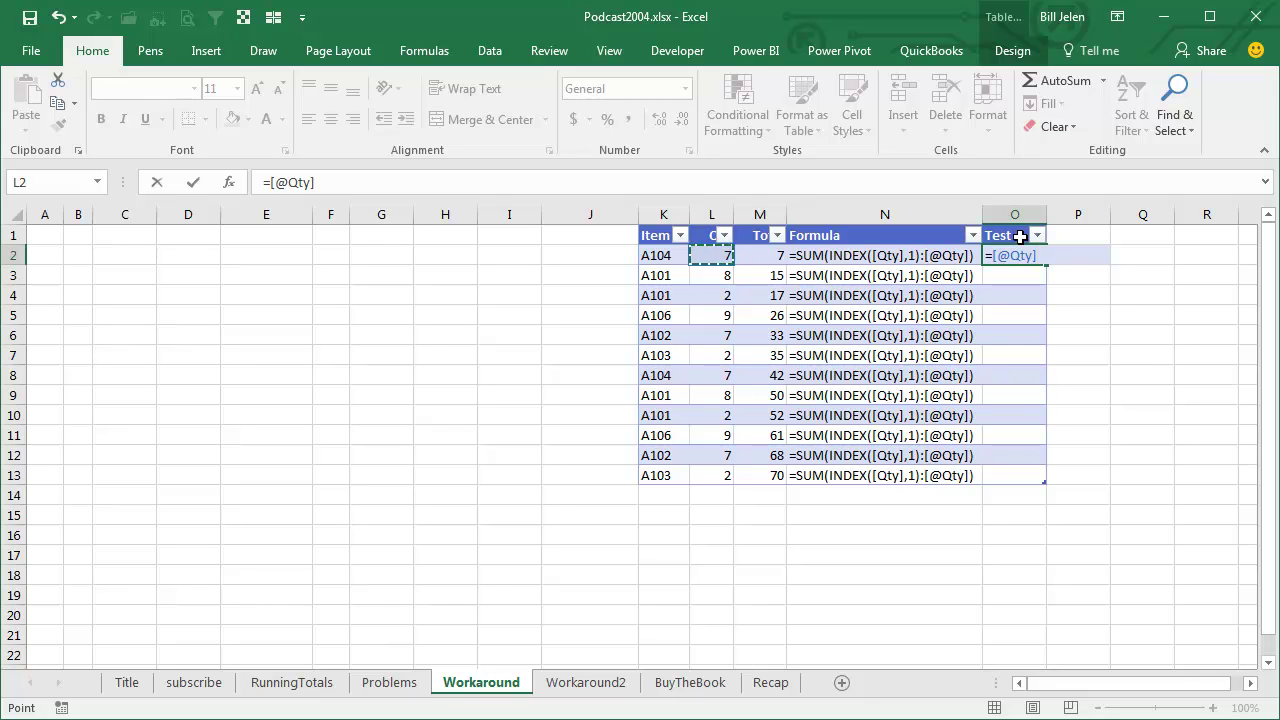
{"action": "key", "text": "ctrl+Return"}
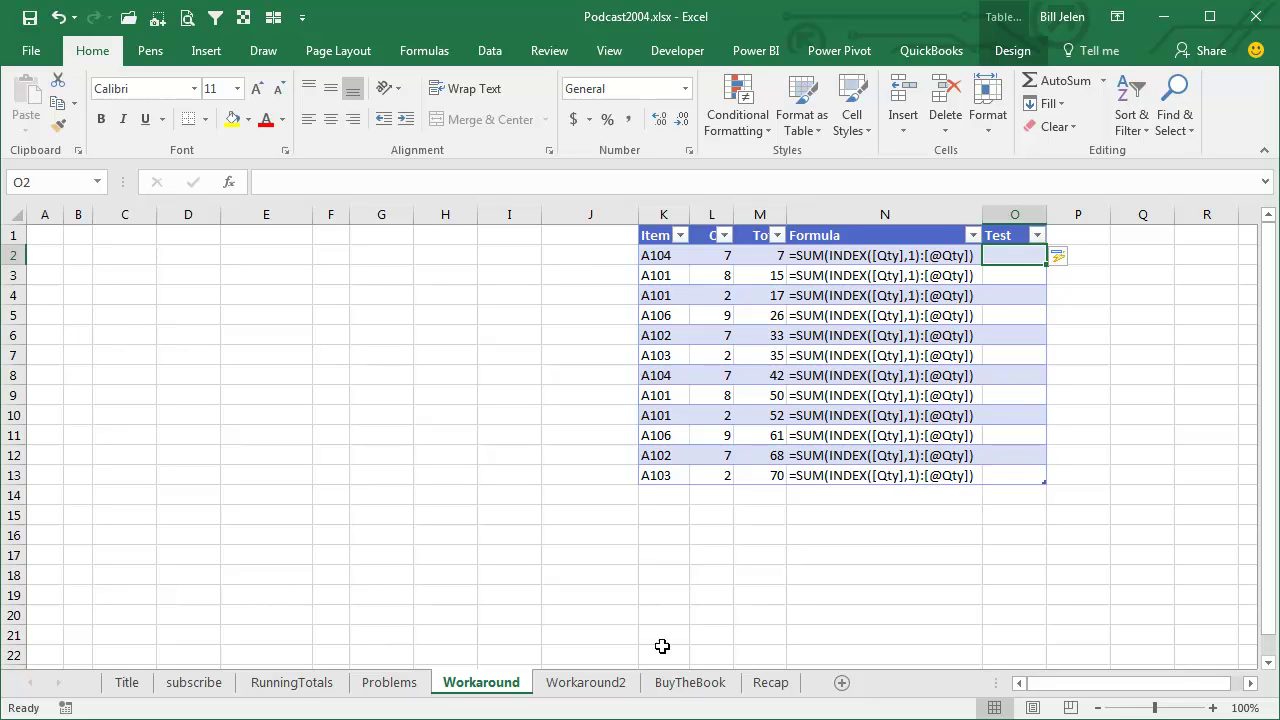
{"action": "left_click", "coordinate": [586, 683]}
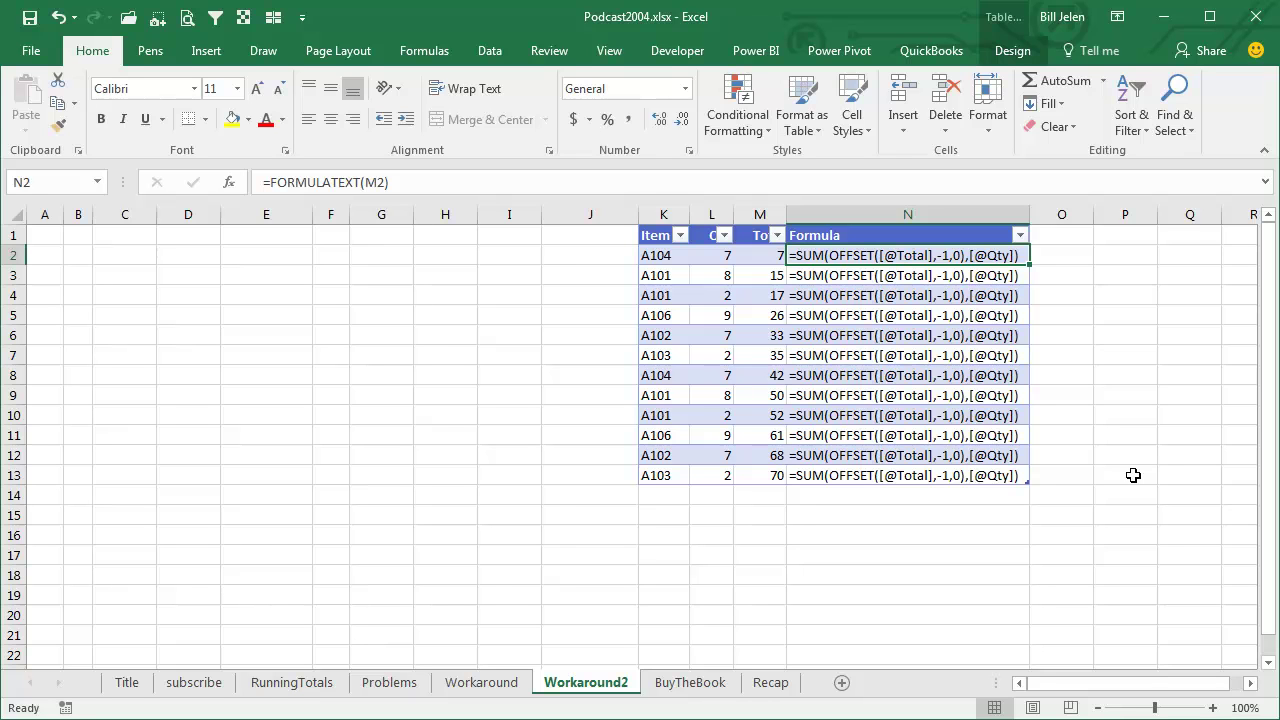
{"action": "left_click", "coordinate": [761, 278]}
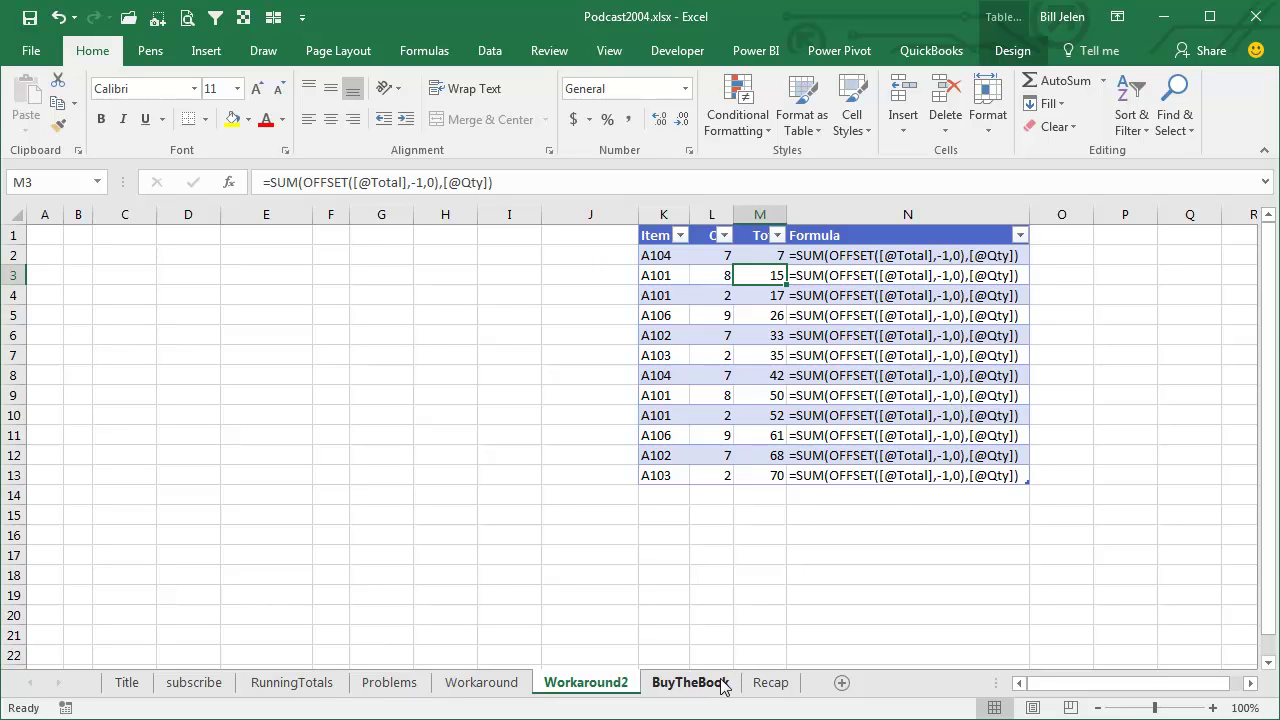
Step: Pass through RunningTotals to the BuyTheBook sheet with the MrExcel XL cover
{"action": "left_click", "coordinate": [320, 689]}
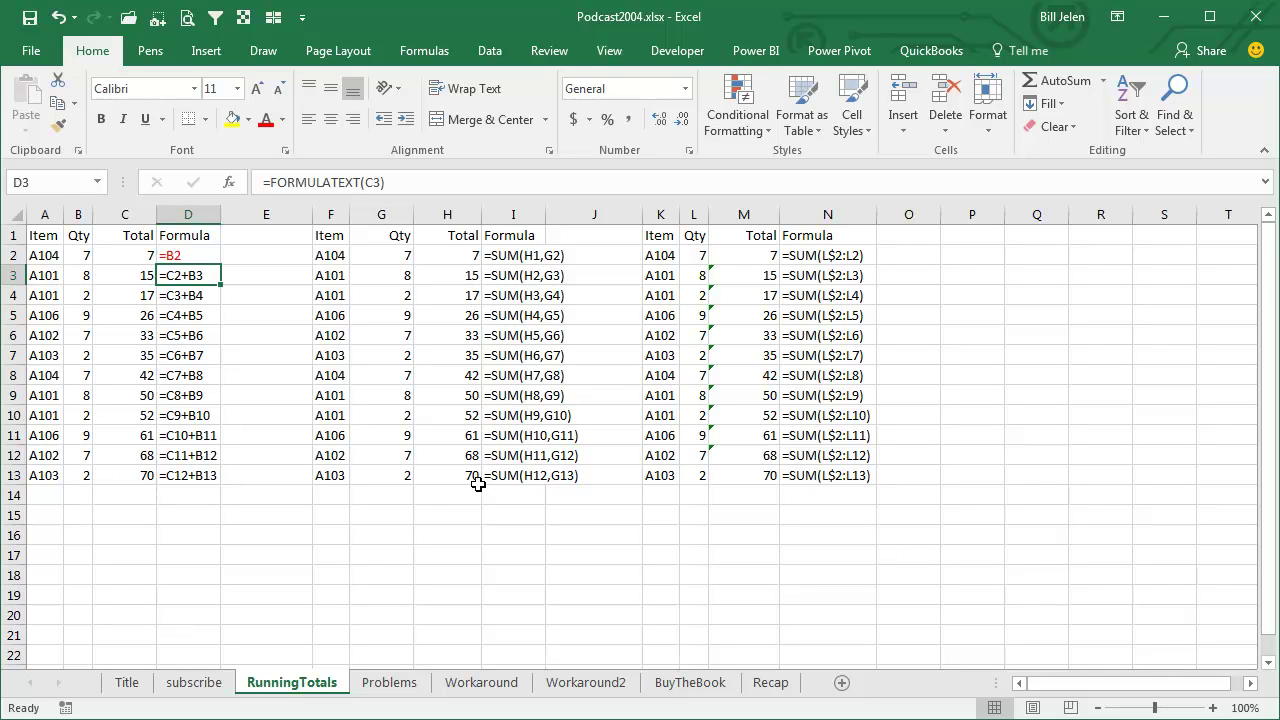
{"action": "left_click", "coordinate": [690, 682]}
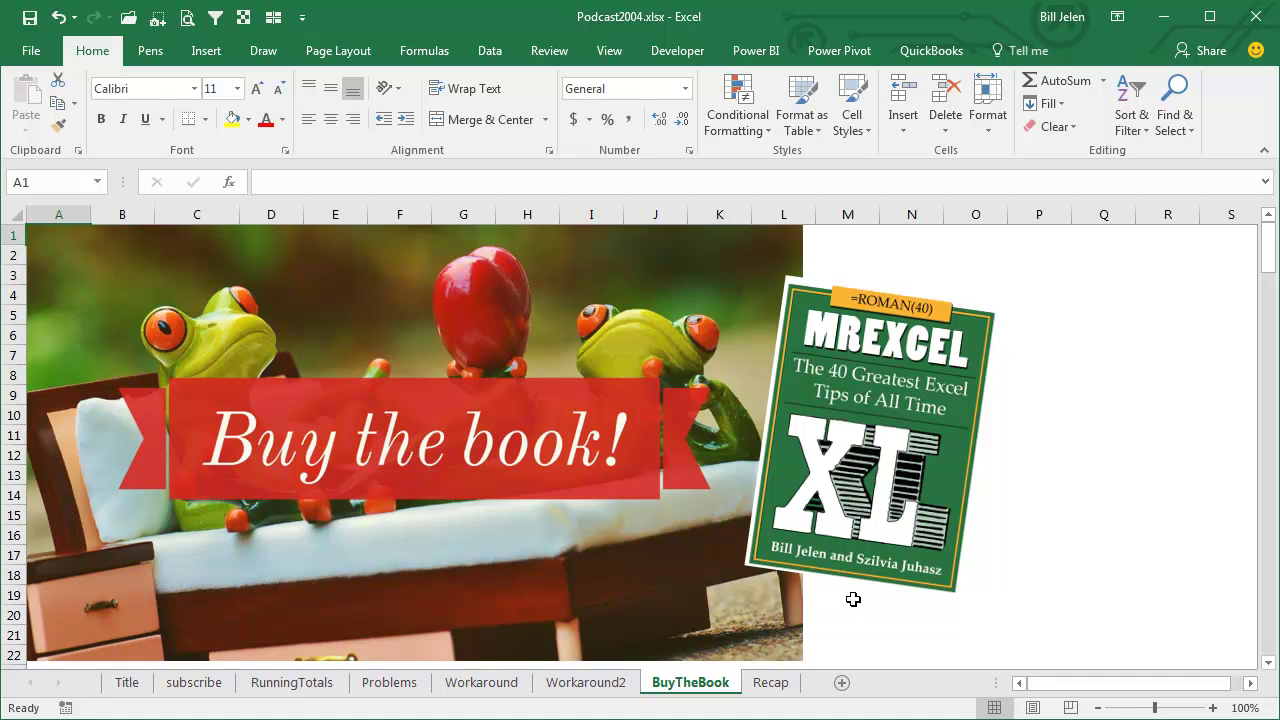
Step: Open the Recap sheet and select the empty cell G8 beside the recap text
{"action": "left_click", "coordinate": [781, 682]}
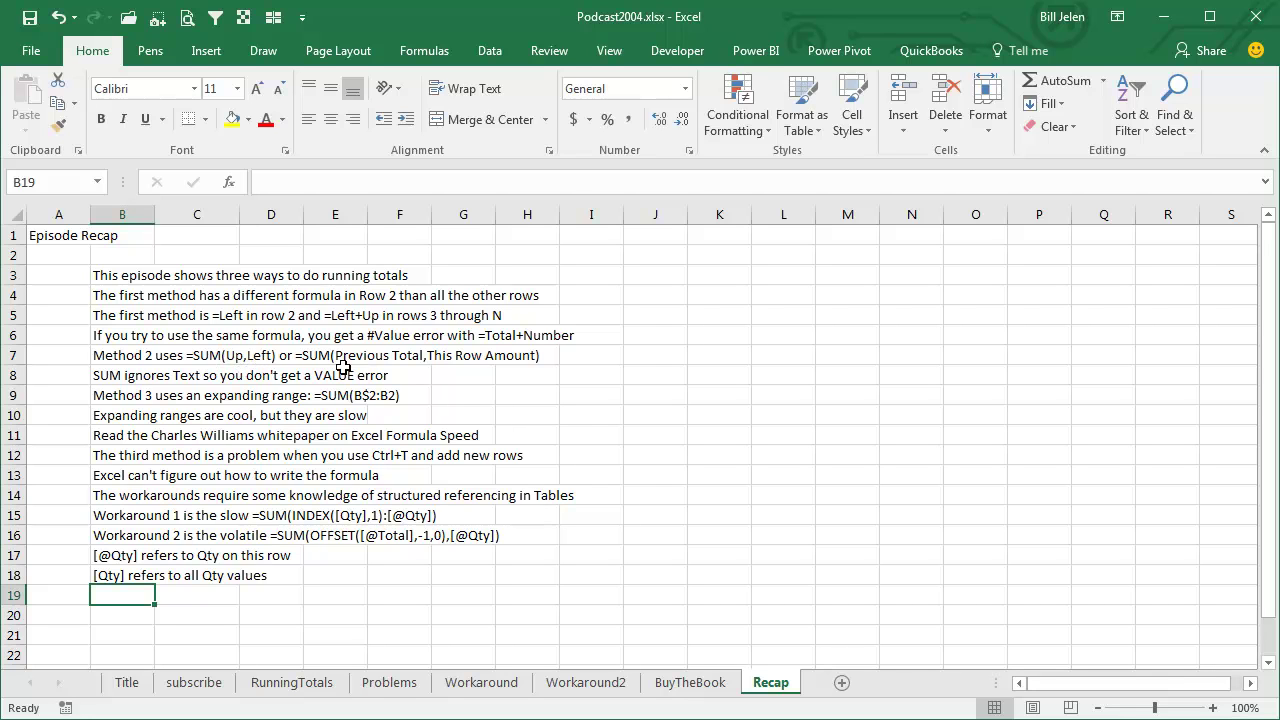
{"action": "left_click", "coordinate": [456, 381]}
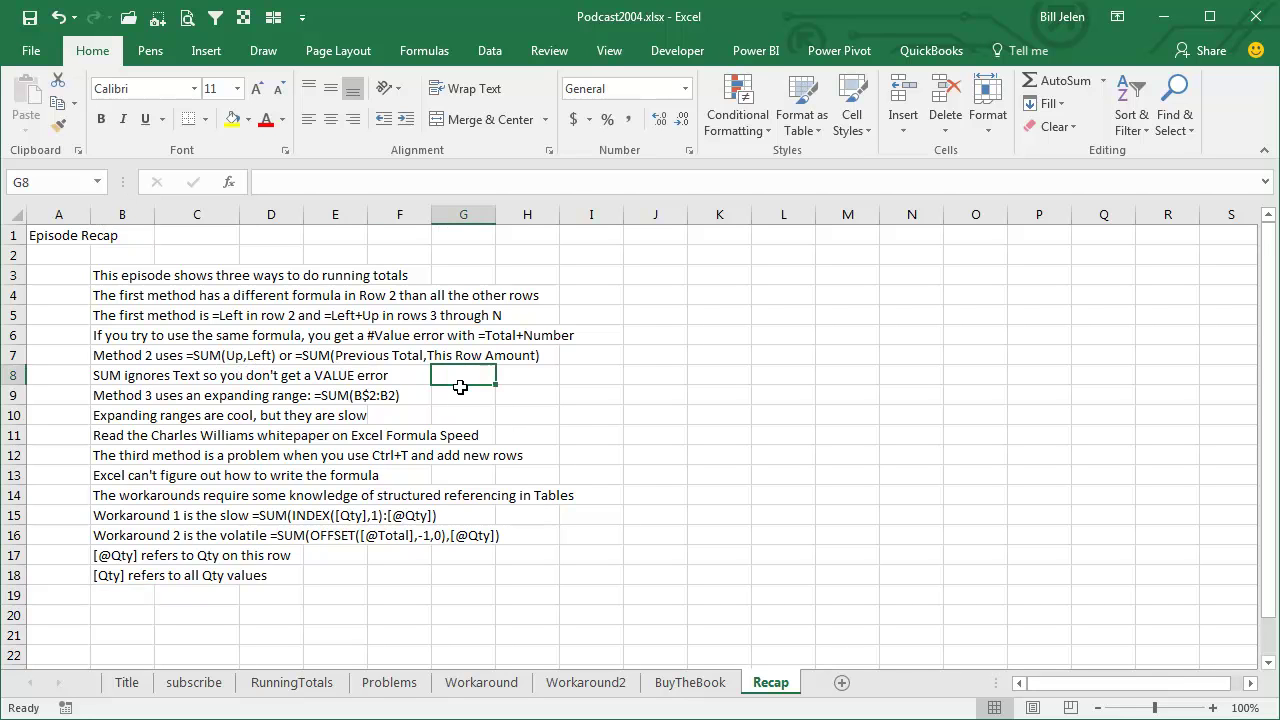